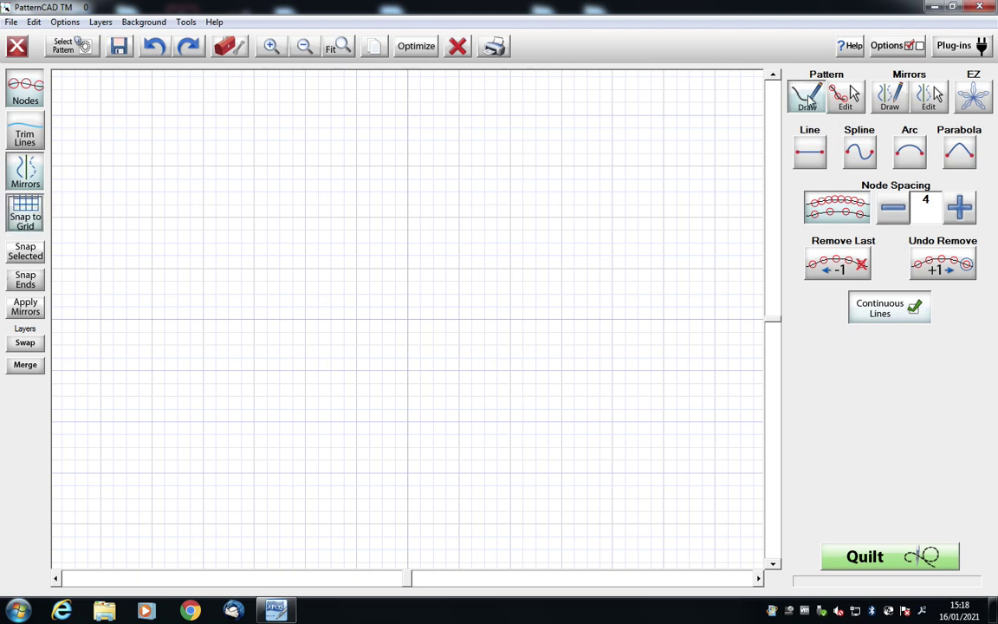
# Step: Turn off node spacing and draw a closed rectangle six by three major grid squares, starting and ending at its bottom midpoint
pyautogui.click(830, 210)
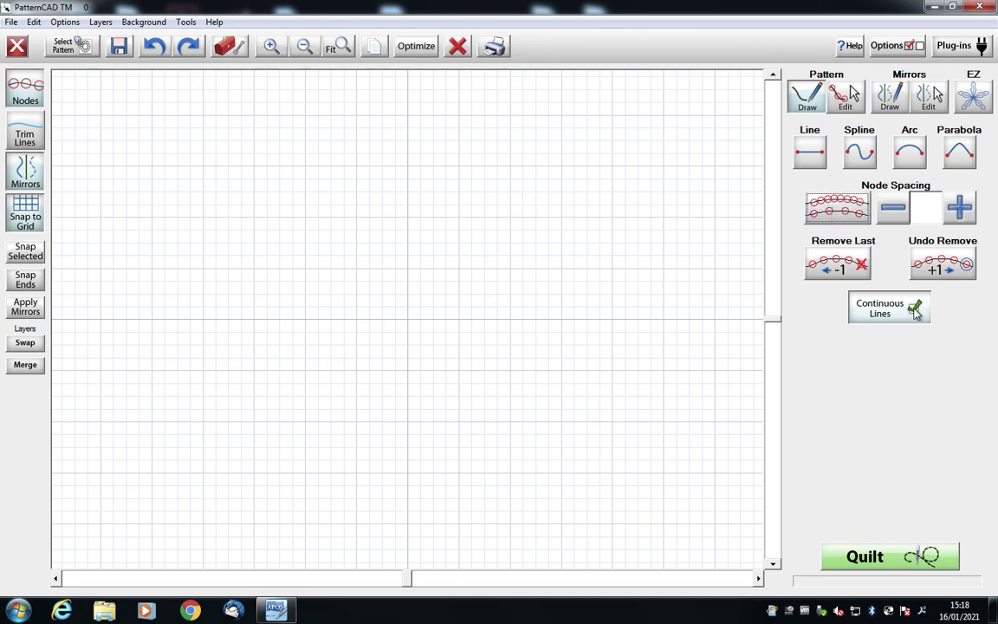
pyautogui.click(408, 373)
pyautogui.click(253, 375)
pyautogui.click(254, 374)
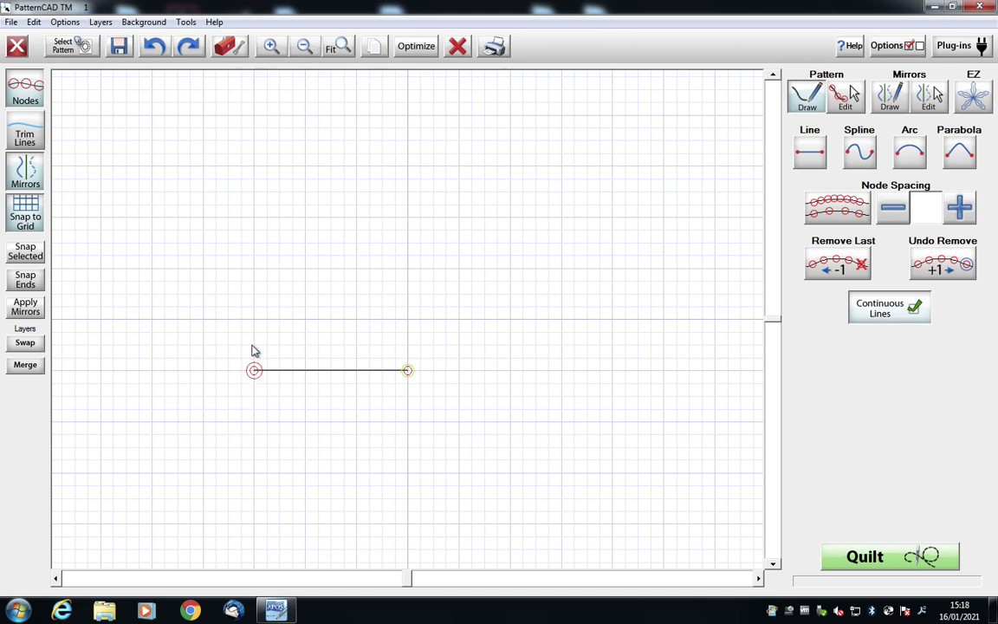
pyautogui.click(253, 217)
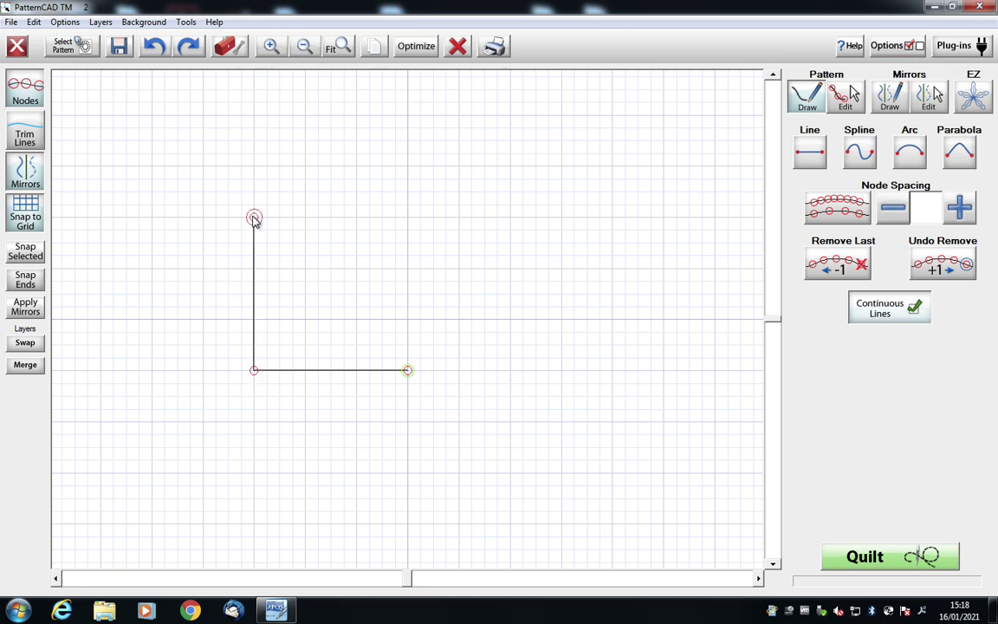
pyautogui.click(561, 218)
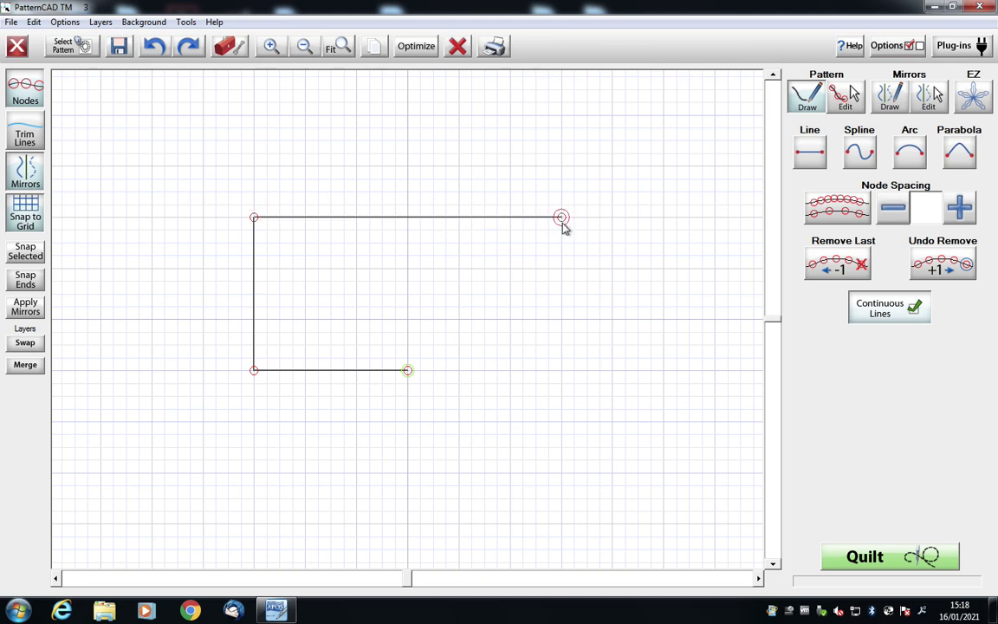
pyautogui.click(561, 370)
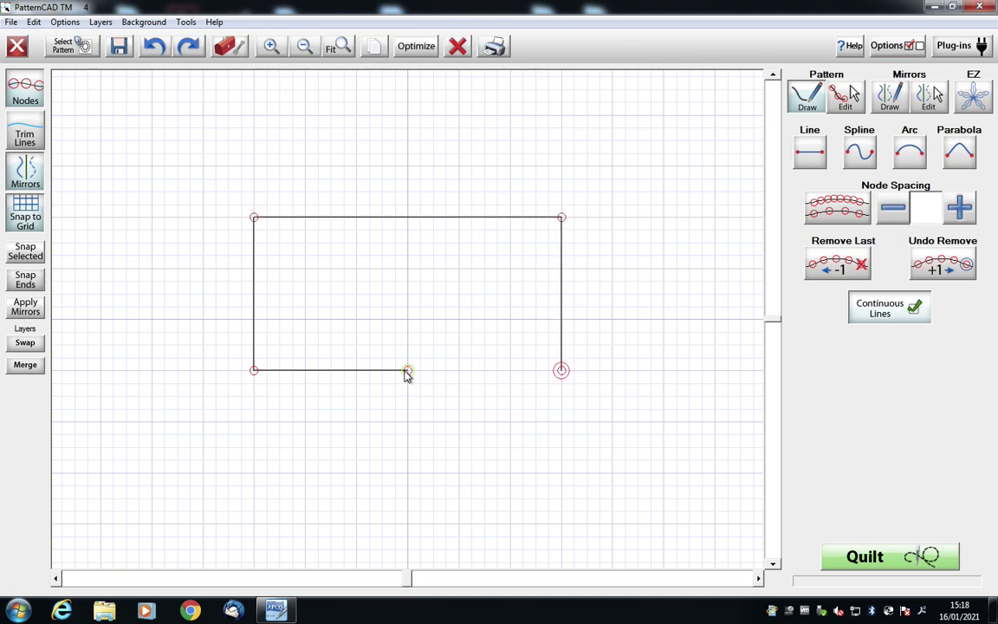
pyautogui.click(407, 371)
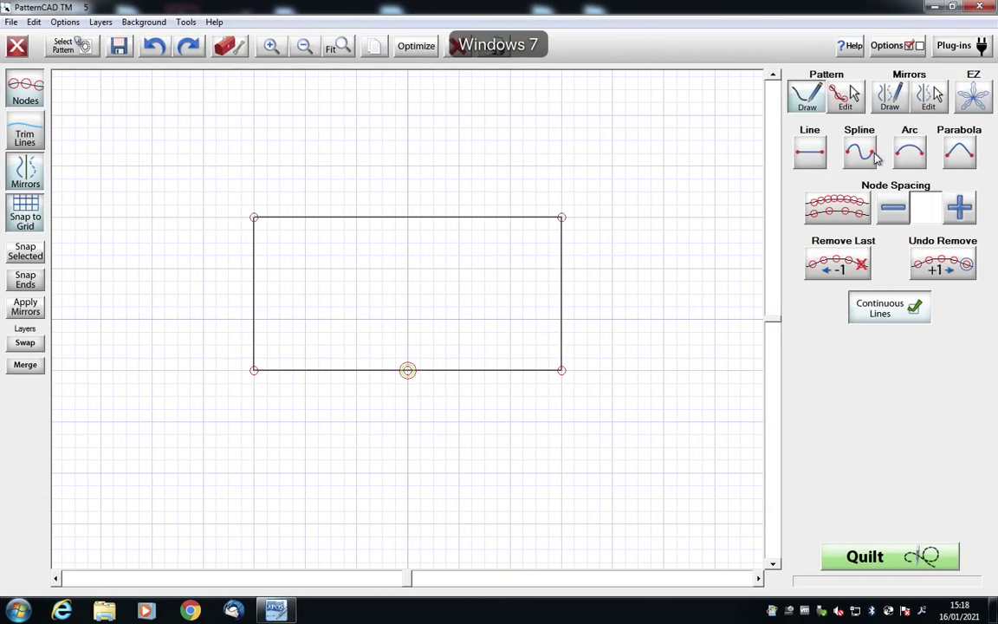
# Step: Draw an arc from the bottom midpoint to the bottom-left corner, bowed about one small grid square into the rectangle
pyautogui.click(909, 153)
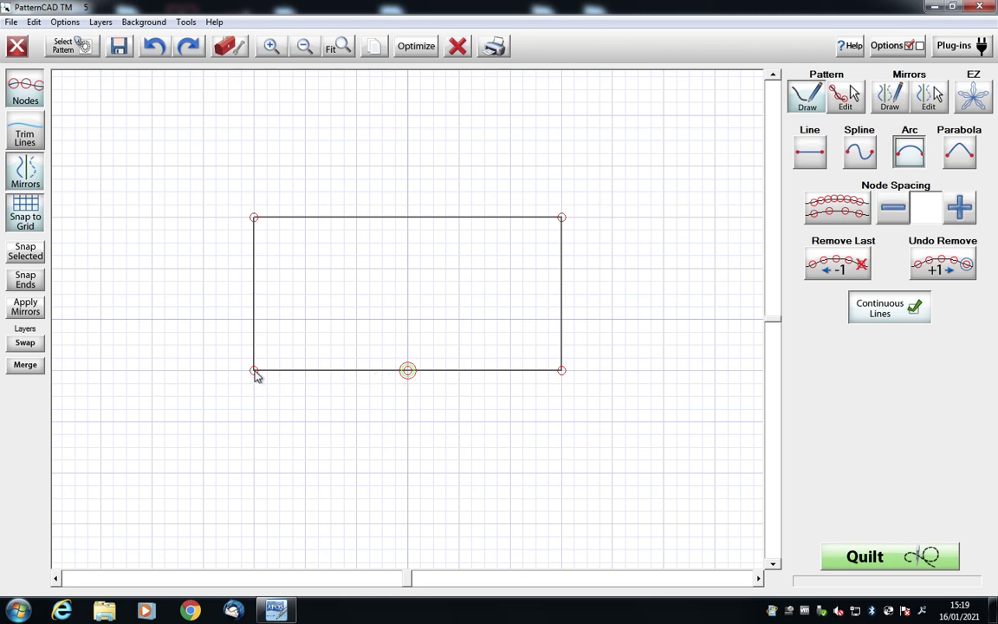
pyautogui.click(254, 372)
pyautogui.doubleClick(255, 371)
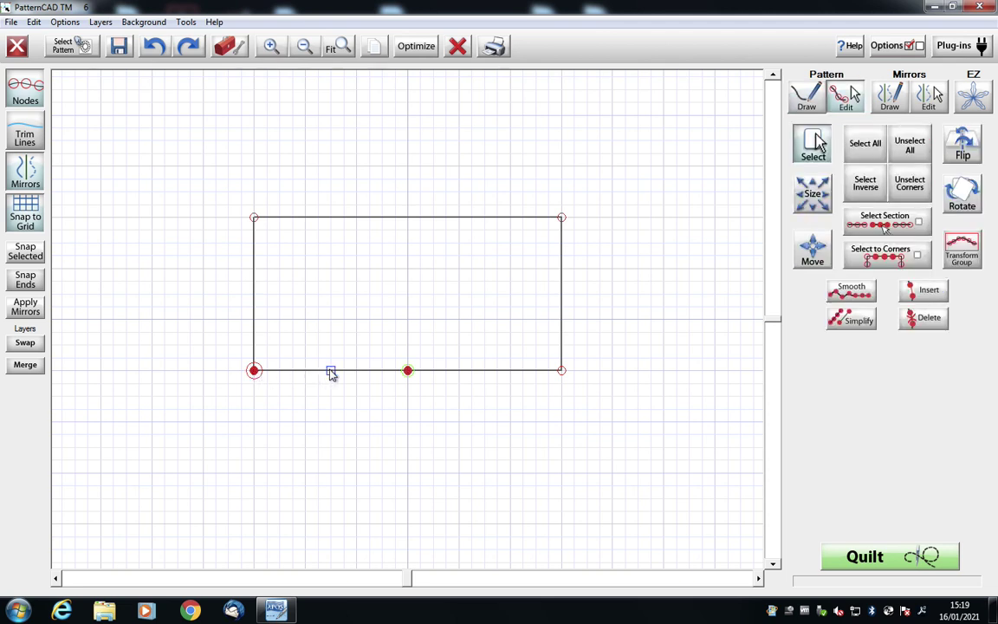
pyautogui.moveTo(331, 373); pyautogui.dragTo(331, 366)
pyautogui.press('Escape')
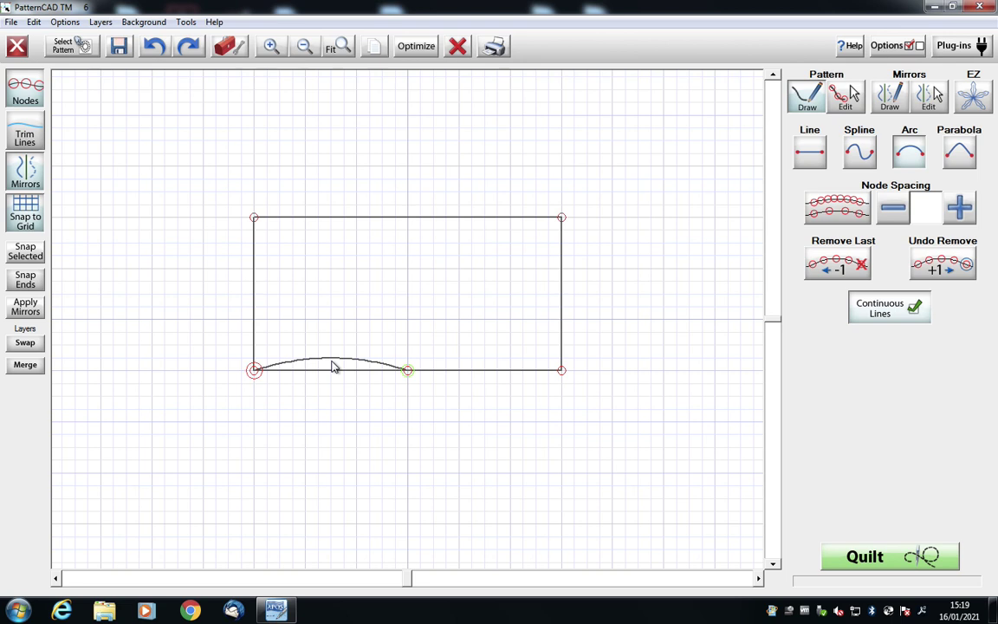
# Step: Continue with inward-bowed arcs up the rectangle's left side and along the left half of its top edge to the midpoint
pyautogui.click(255, 219)
pyautogui.rightClick(254, 219)
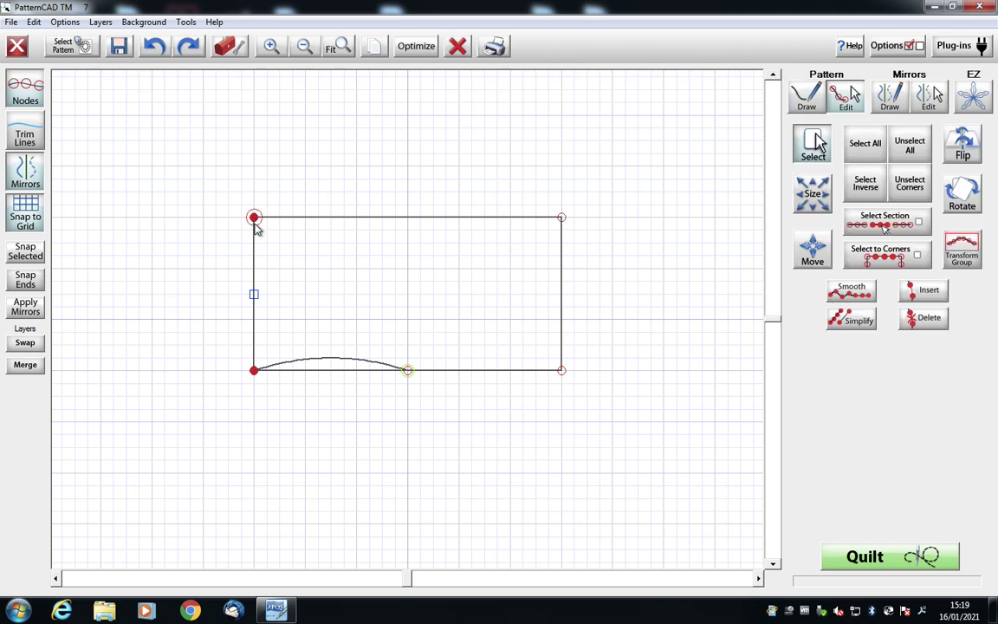
pyautogui.click(258, 301)
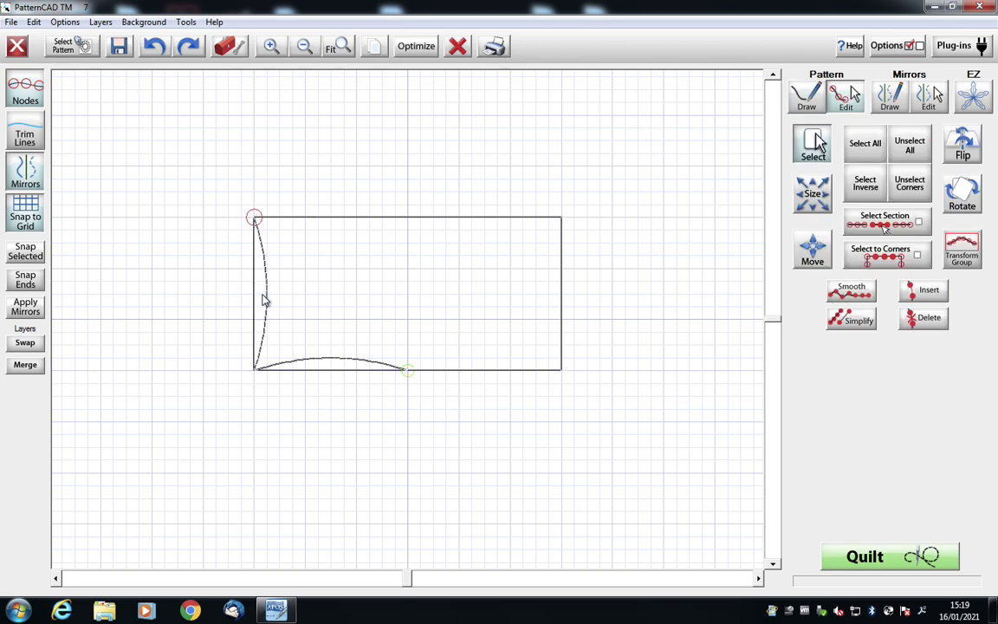
pyautogui.rightClick(351, 255)
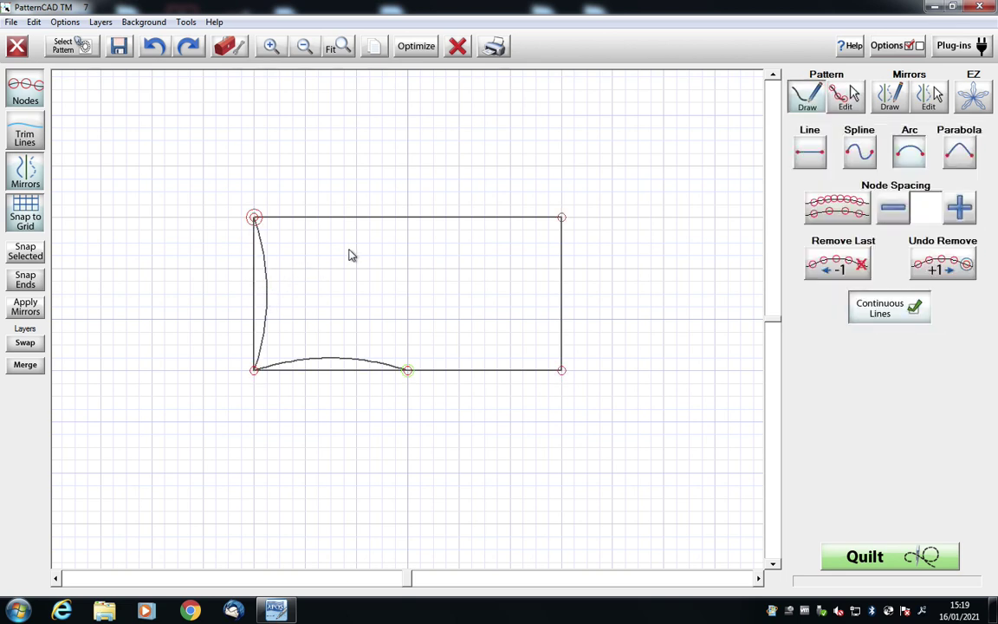
pyautogui.click(407, 217)
pyautogui.rightClick(349, 232)
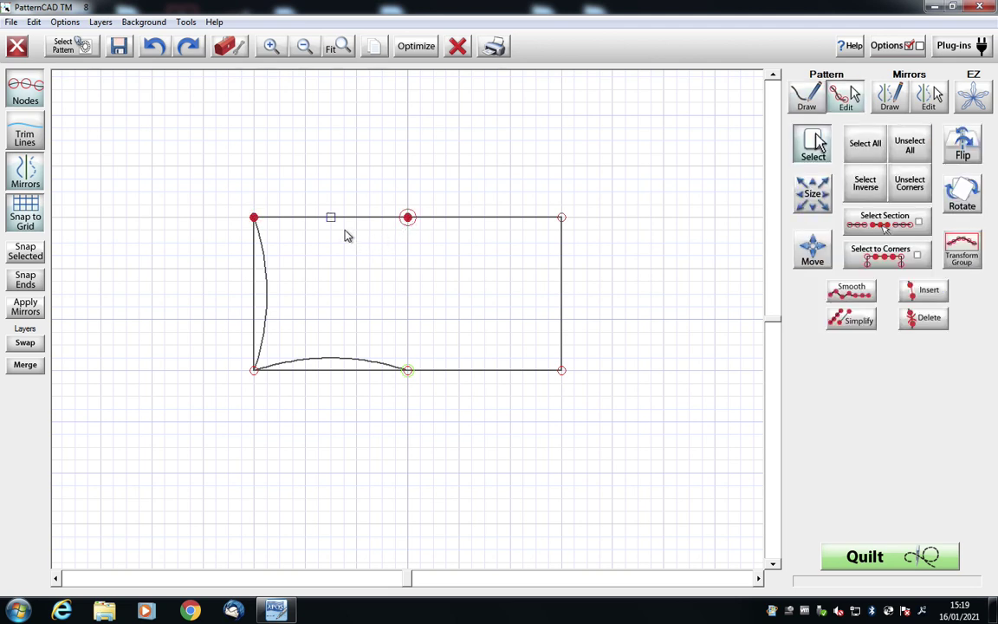
pyautogui.click(332, 226)
pyautogui.rightClick(336, 232)
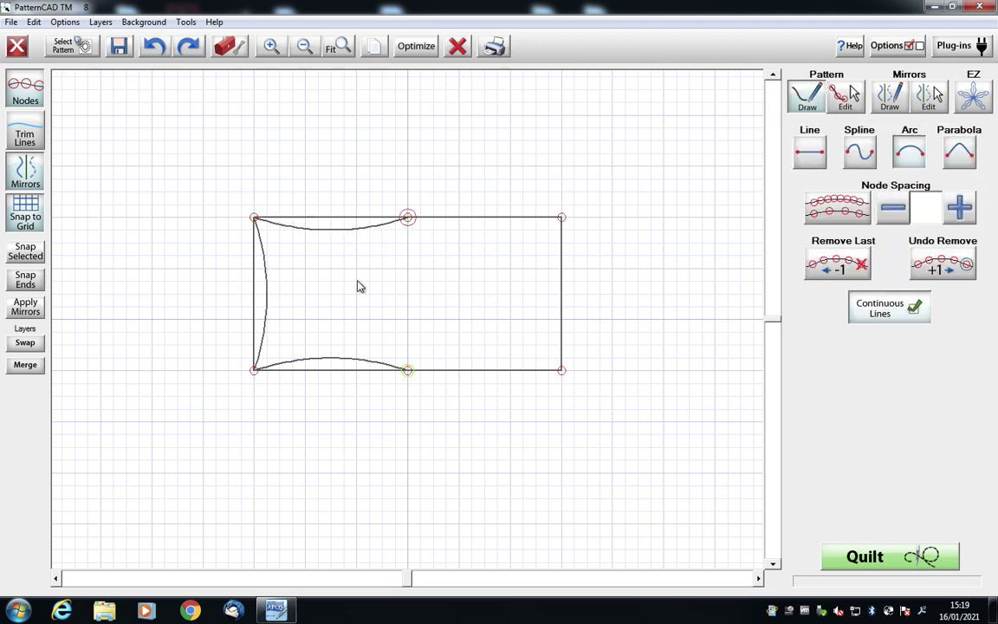
# Step: Draw two arcs bowed in opposite directions between the top midpoint and the bottom-left corner, forming a diagonal leaf
pyautogui.click(254, 371)
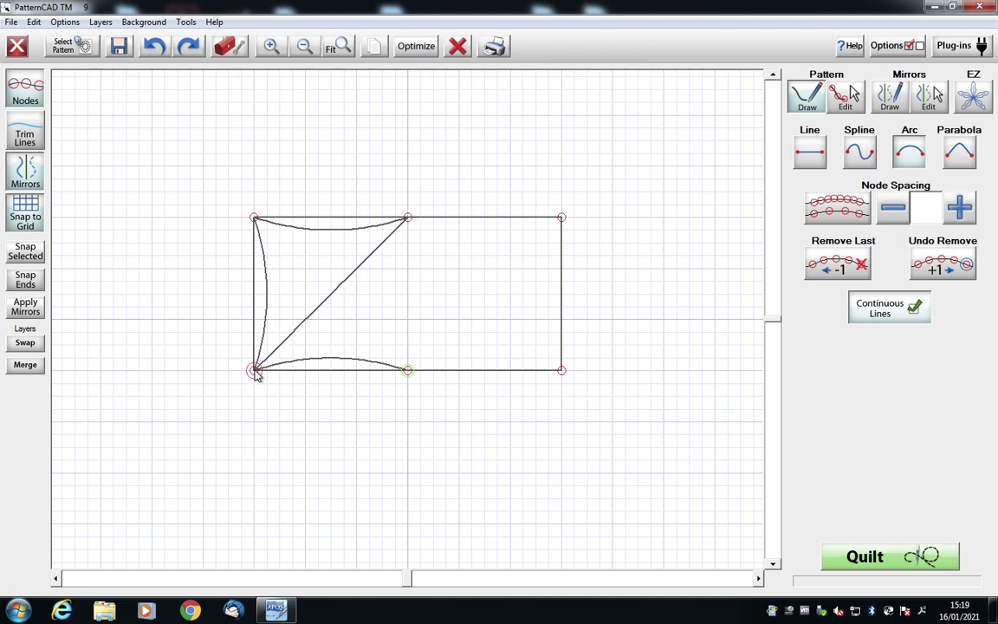
pyautogui.rightClick(343, 297)
pyautogui.click(329, 295)
pyautogui.rightClick(325, 292)
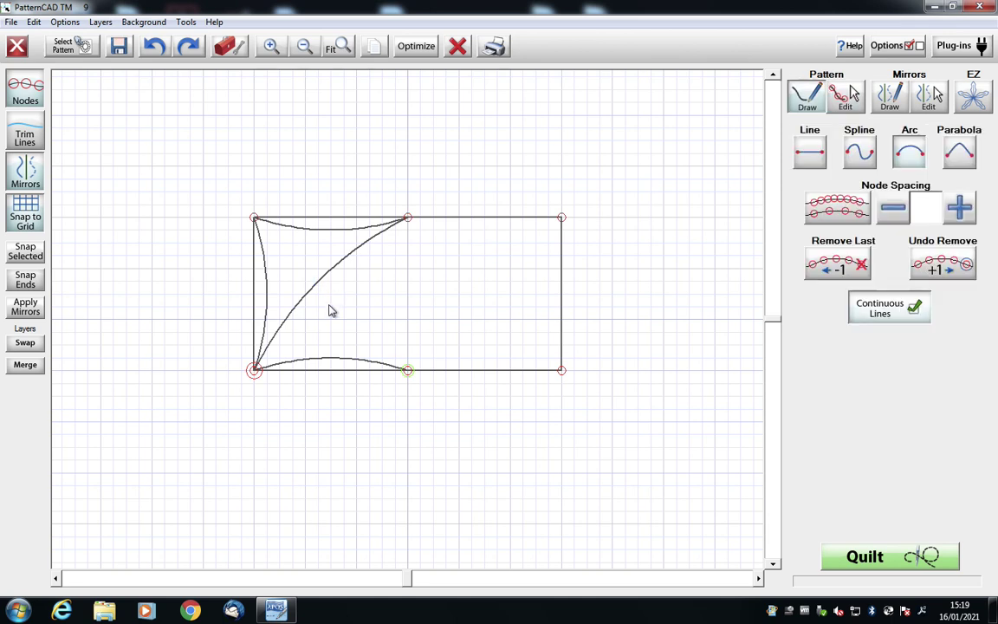
pyautogui.click(408, 218)
pyautogui.rightClick(350, 298)
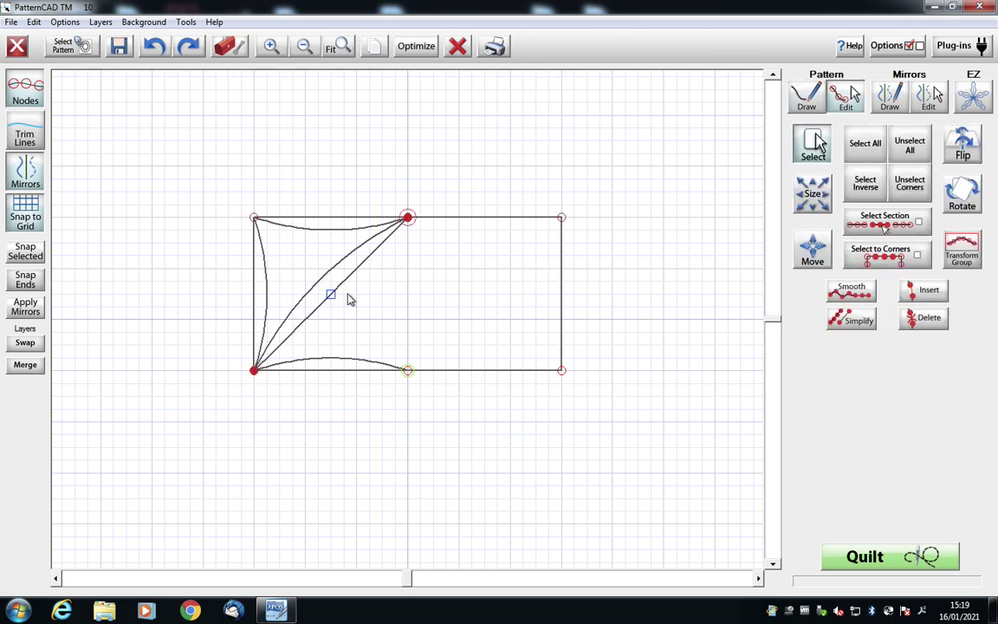
pyautogui.moveTo(330, 295); pyautogui.dragTo(340, 305)
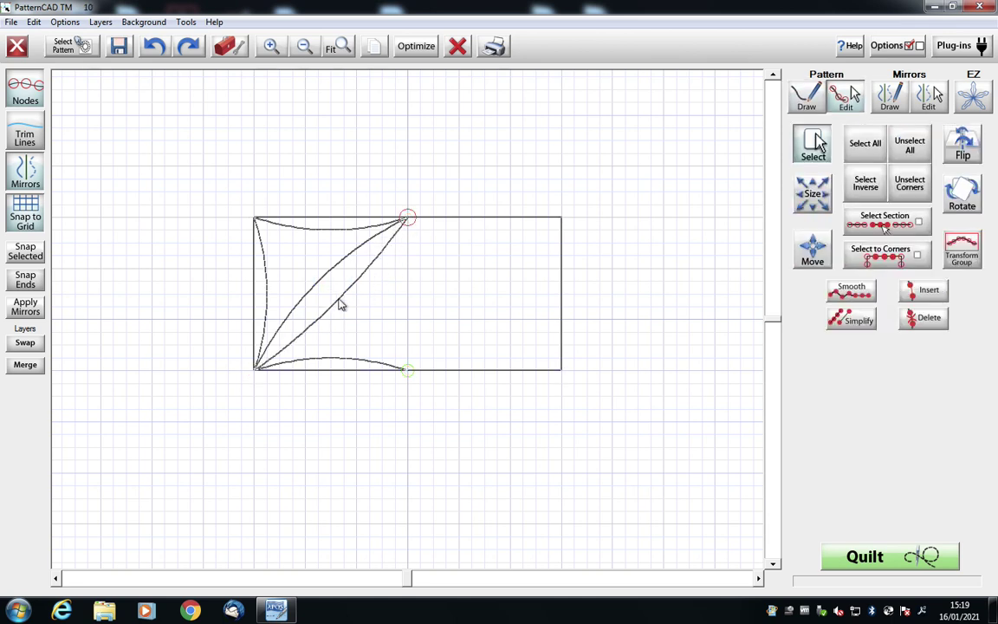
pyautogui.click(344, 306)
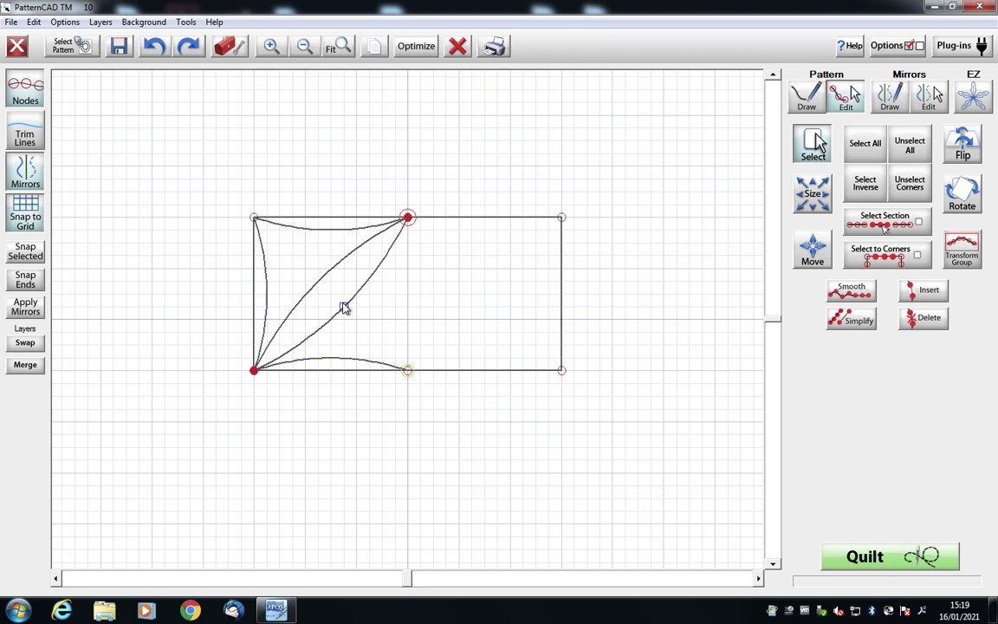
pyautogui.rightClick(461, 237)
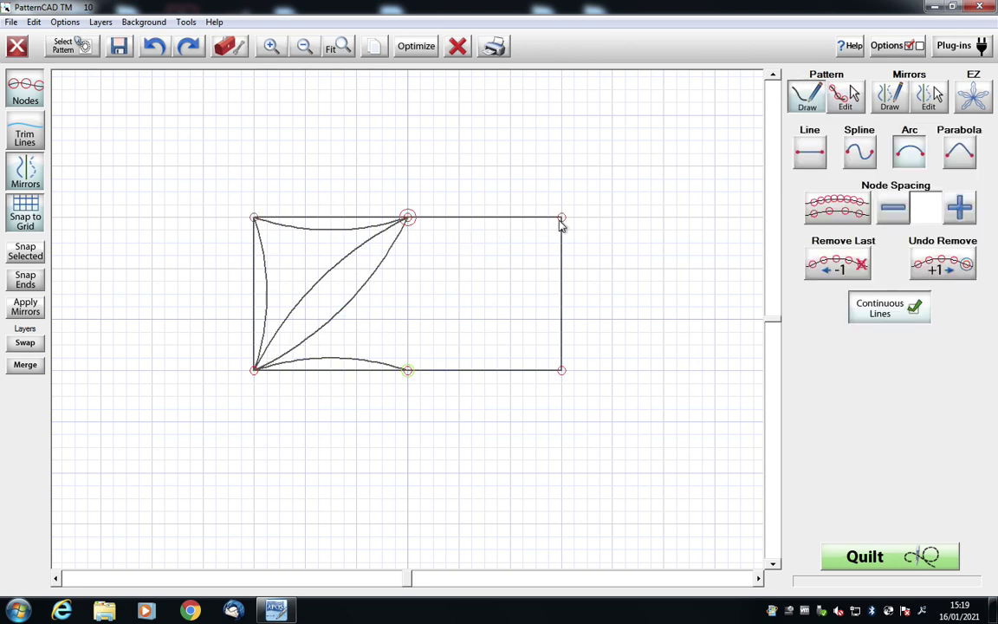
# Step: Draw inward-bowed arcs along the right half of the rectangle's top edge and down its right side
pyautogui.click(561, 218)
pyautogui.rightClick(557, 222)
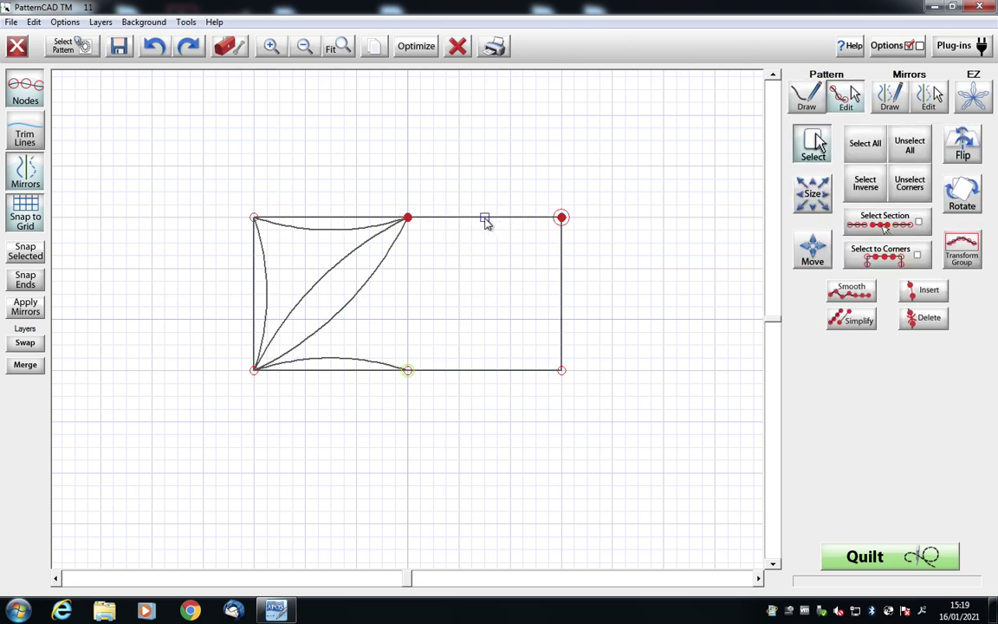
pyautogui.moveTo(482, 221); pyautogui.dragTo(484, 229)
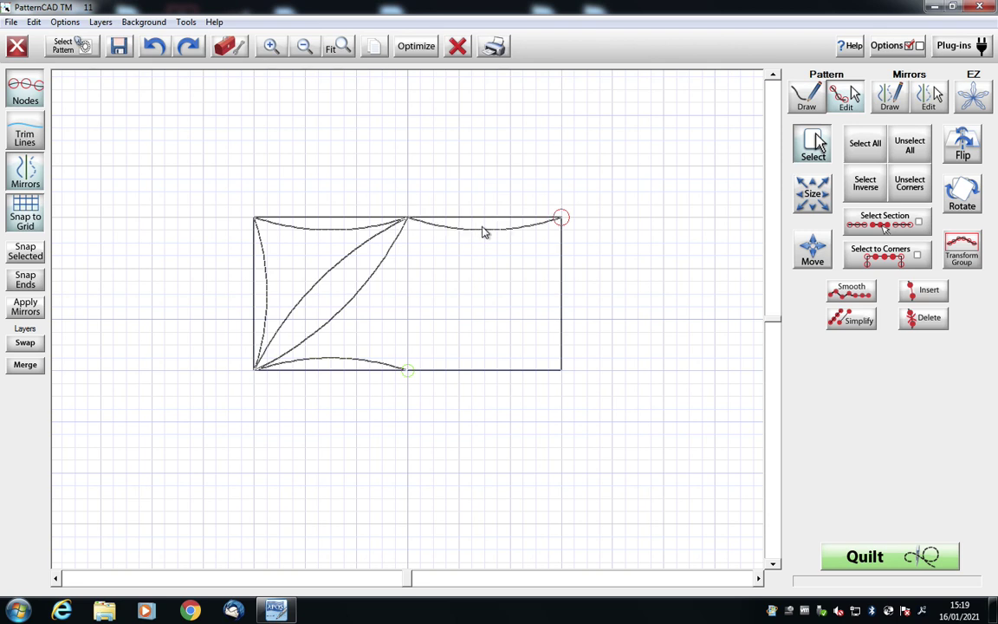
pyautogui.rightClick(524, 245)
pyautogui.click(561, 372)
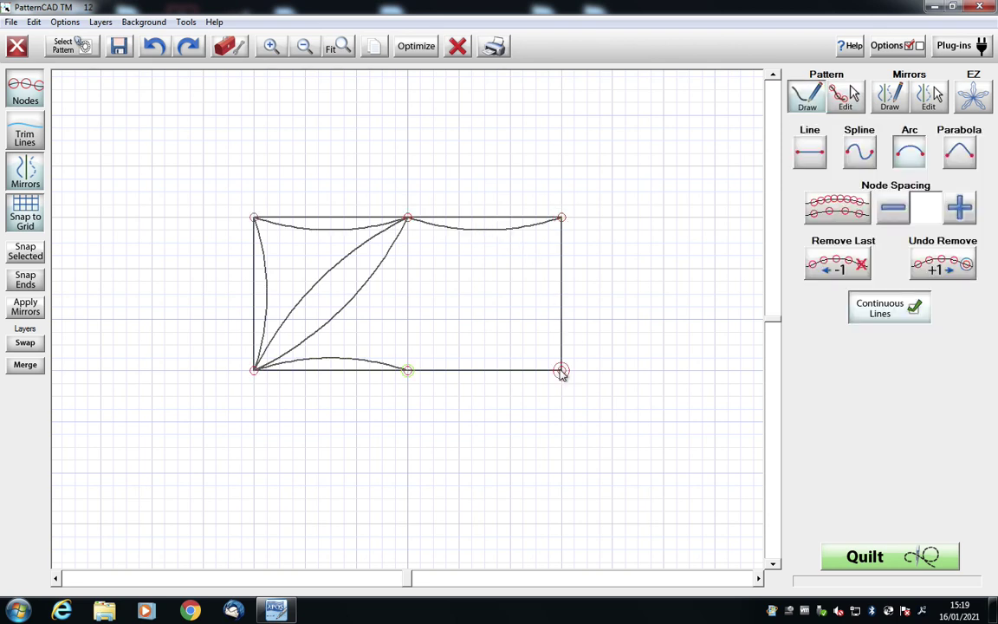
pyautogui.rightClick(551, 314)
pyautogui.moveTo(561, 296); pyautogui.dragTo(549, 293)
pyautogui.rightClick(546, 371)
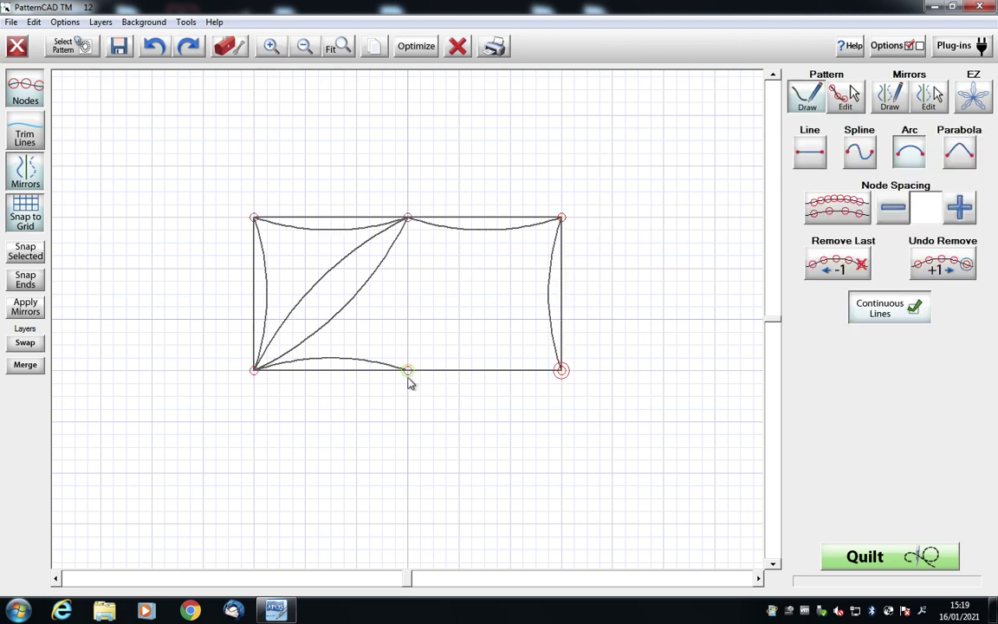
pyautogui.click(407, 370)
pyautogui.rightClick(481, 367)
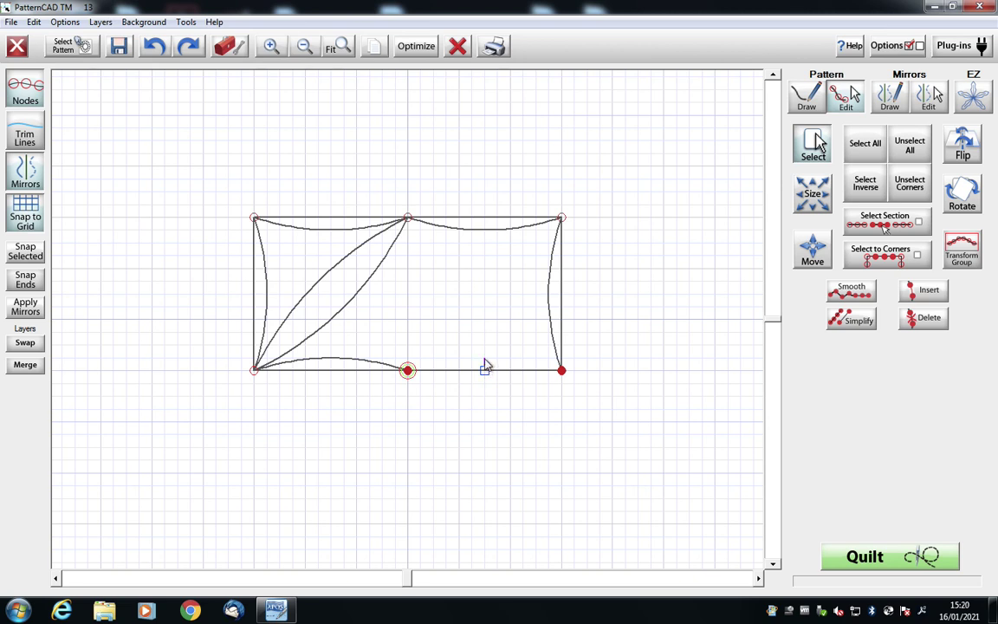
pyautogui.click(485, 371)
pyautogui.click(485, 369)
pyautogui.click(156, 50)
pyautogui.click(156, 49)
# Step: Draw two arcs bowed in opposite directions between the bottom-right corner and the top midpoint, forming a second diagonal leaf
pyautogui.click(806, 95)
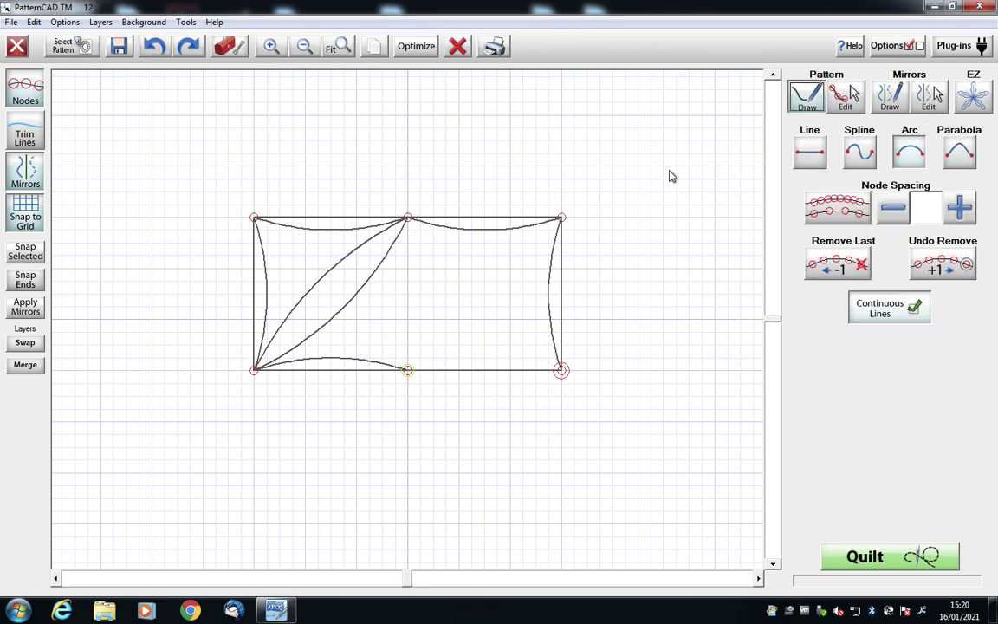
pyautogui.click(408, 218)
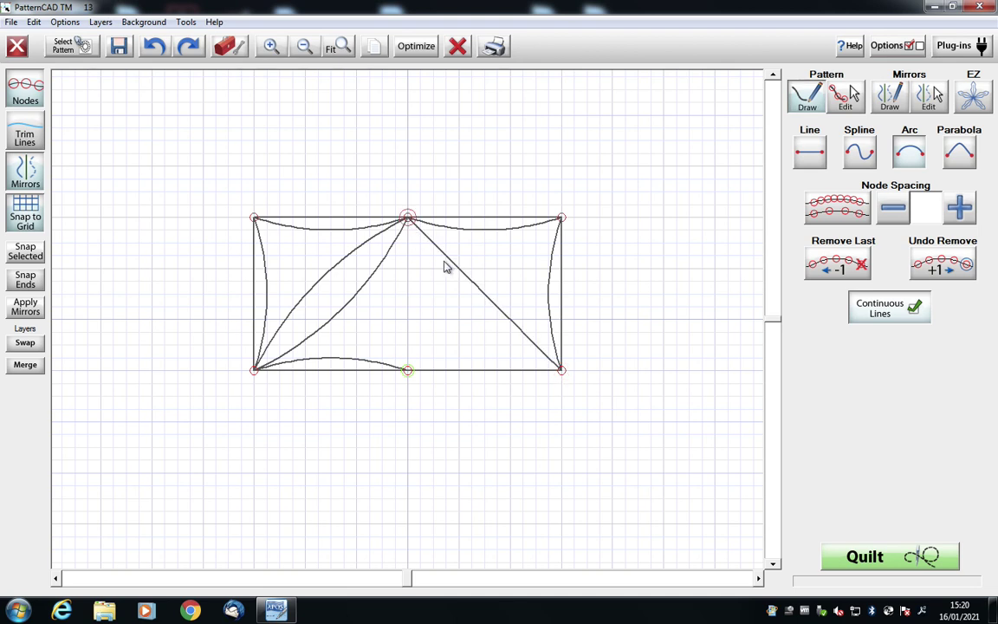
pyautogui.rightClick(428, 256)
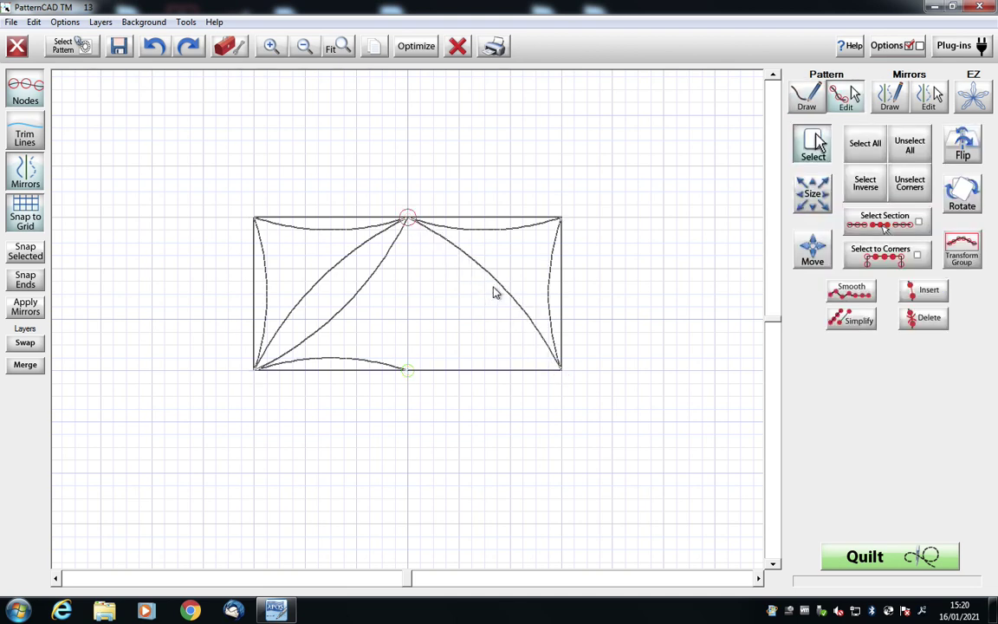
pyautogui.rightClick(560, 375)
pyautogui.click(562, 371)
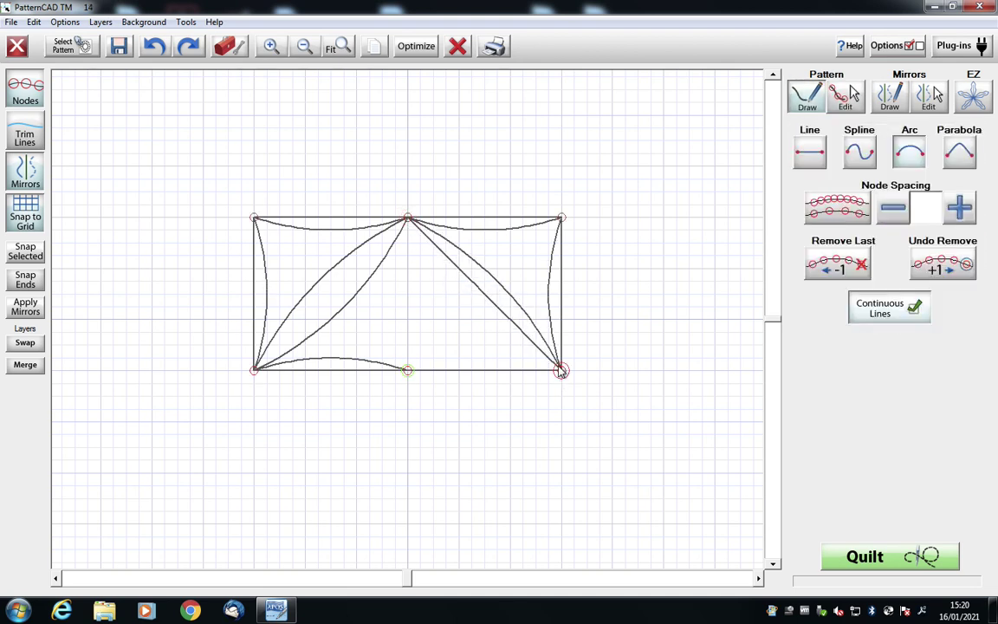
pyautogui.rightClick(483, 292)
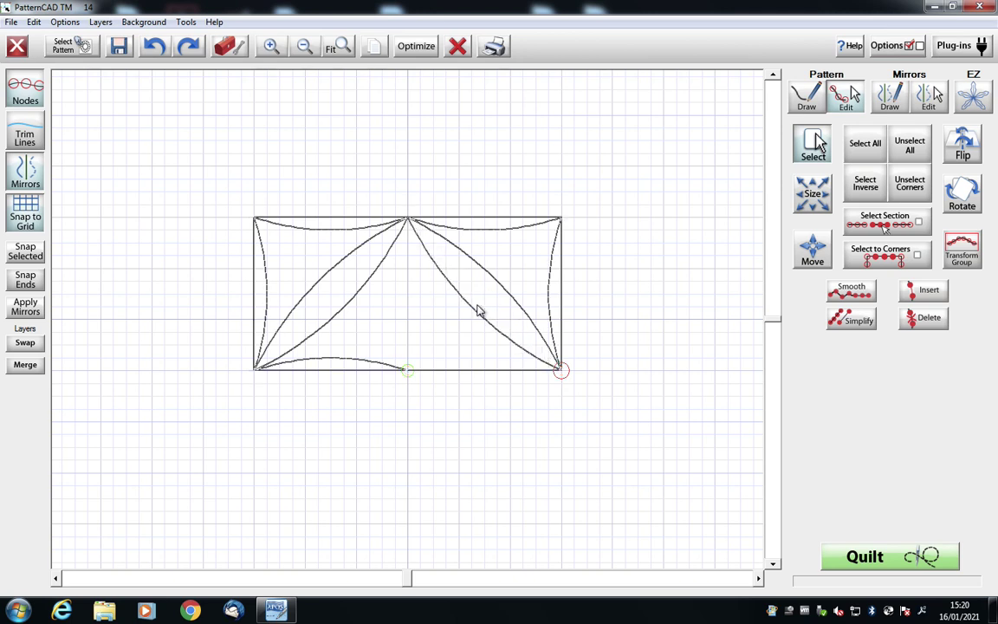
pyautogui.rightClick(478, 310)
# Step: Draw an inward-bowed arc from the bottom-right corner back to the bottom midpoint
pyautogui.click(407, 371)
pyautogui.rightClick(481, 376)
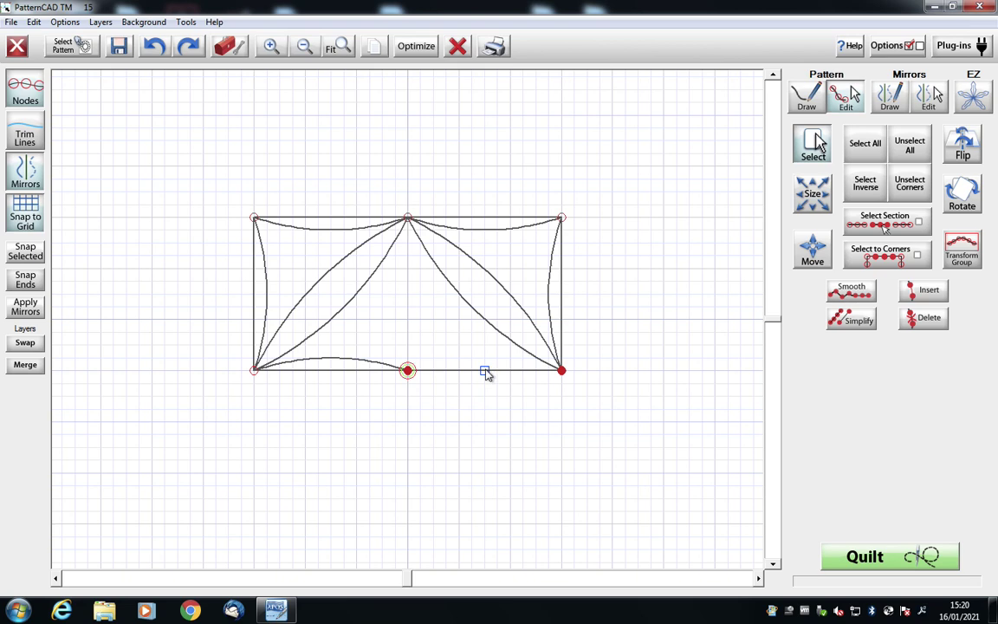
pyautogui.rightClick(418, 376)
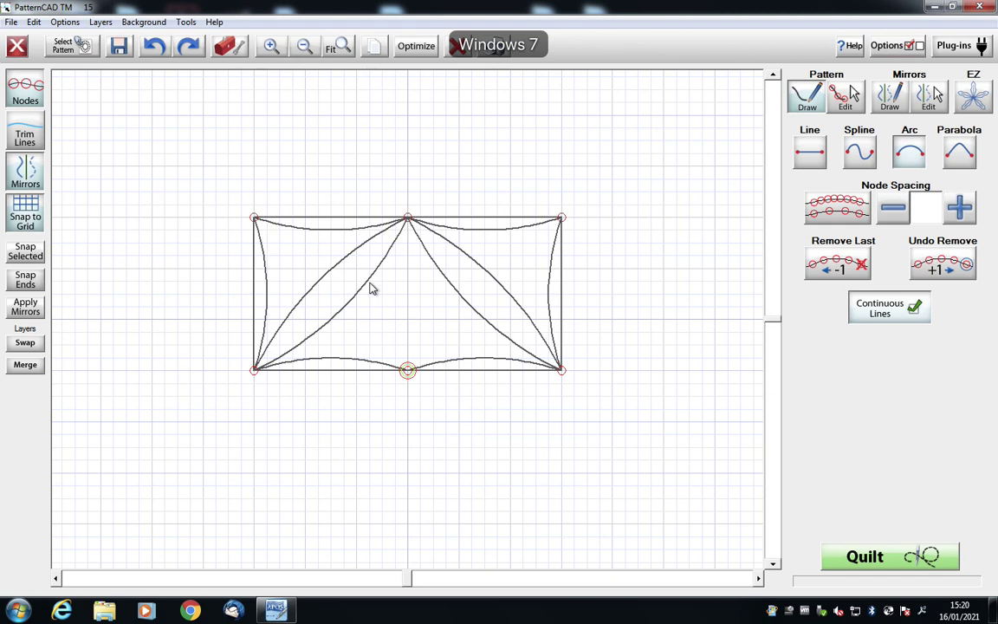
# Step: Draw a spline kite from the bottom midpoint via both inner leaf edges and the top midpoint, with a vertical centre line up to the top
pyautogui.click(368, 282)
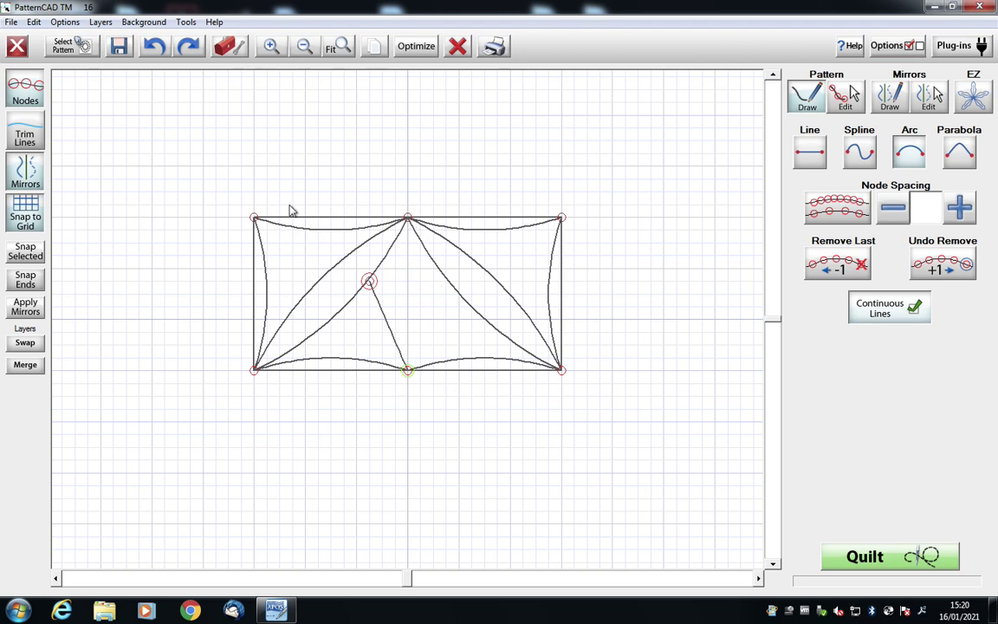
pyautogui.click(154, 47)
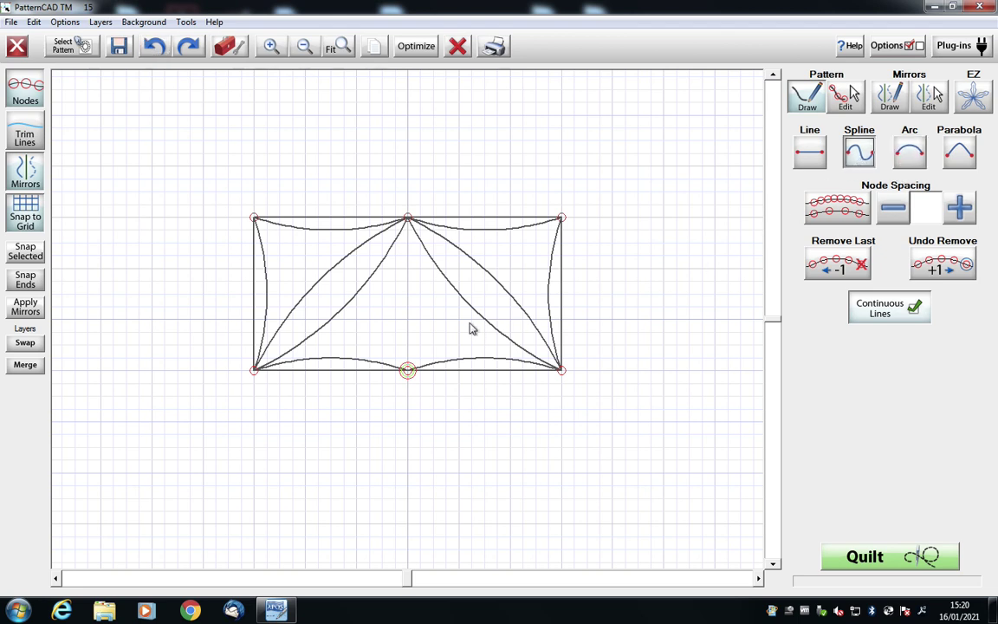
pyautogui.click(368, 282)
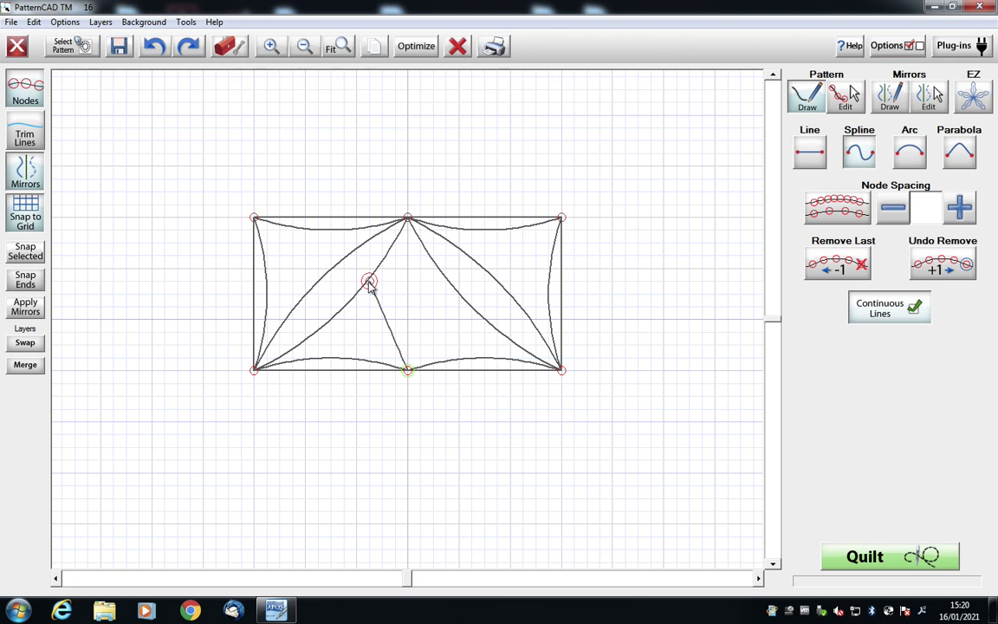
pyautogui.click(409, 219)
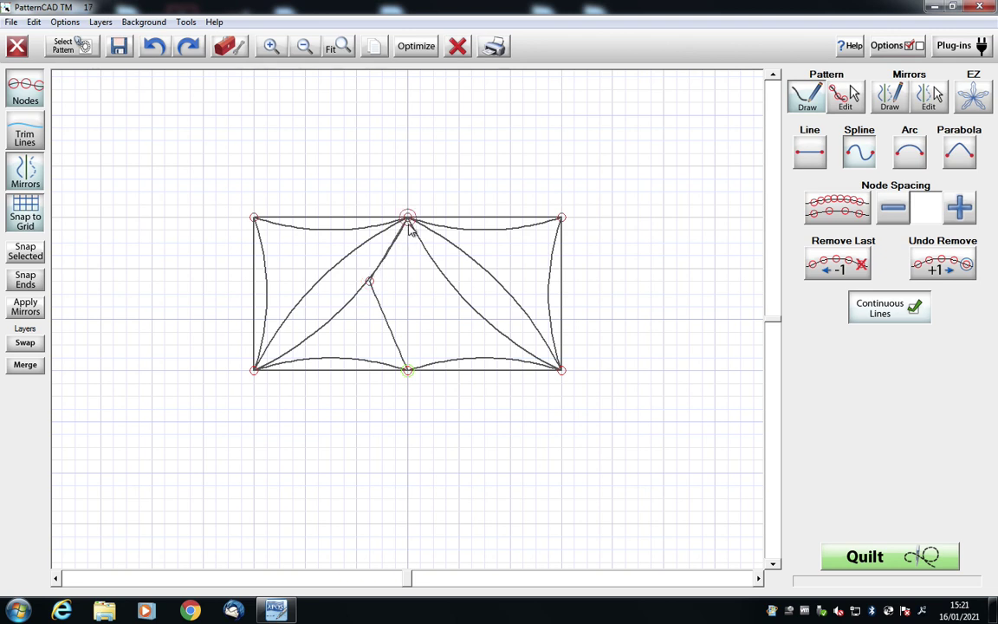
pyautogui.click(446, 280)
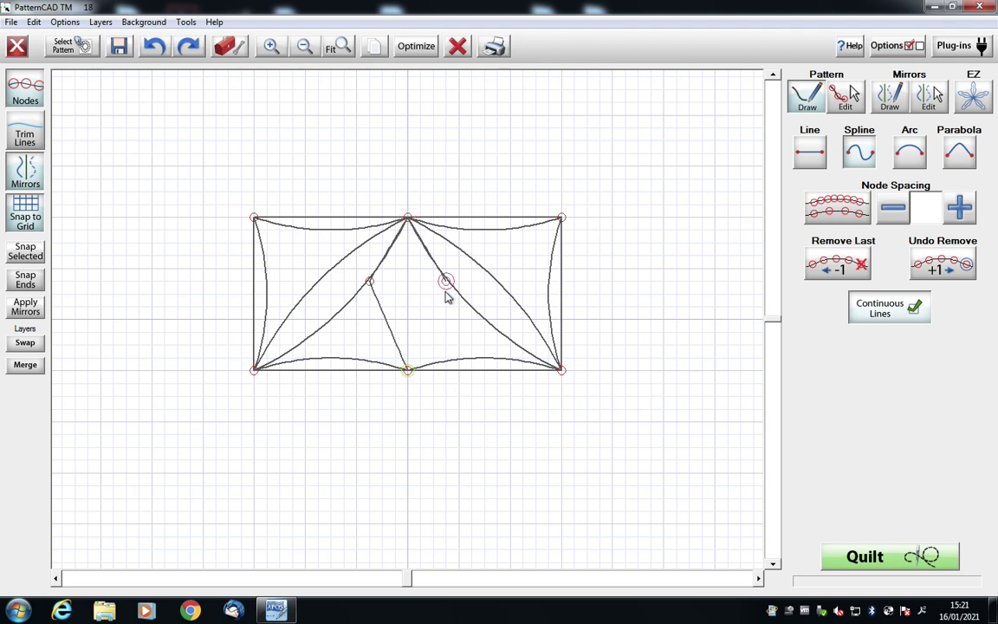
pyautogui.click(408, 370)
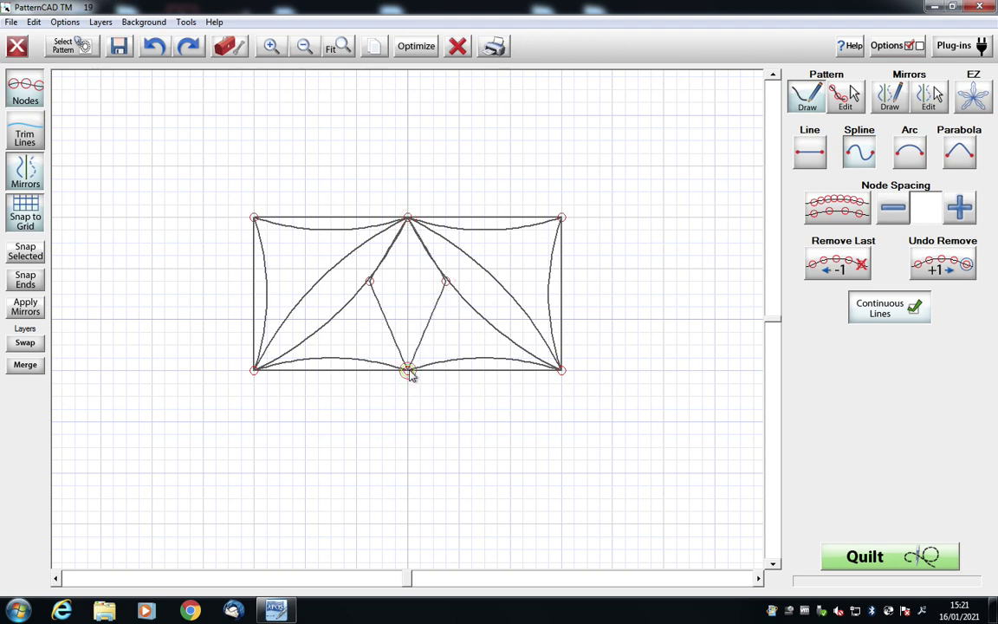
pyautogui.click(408, 218)
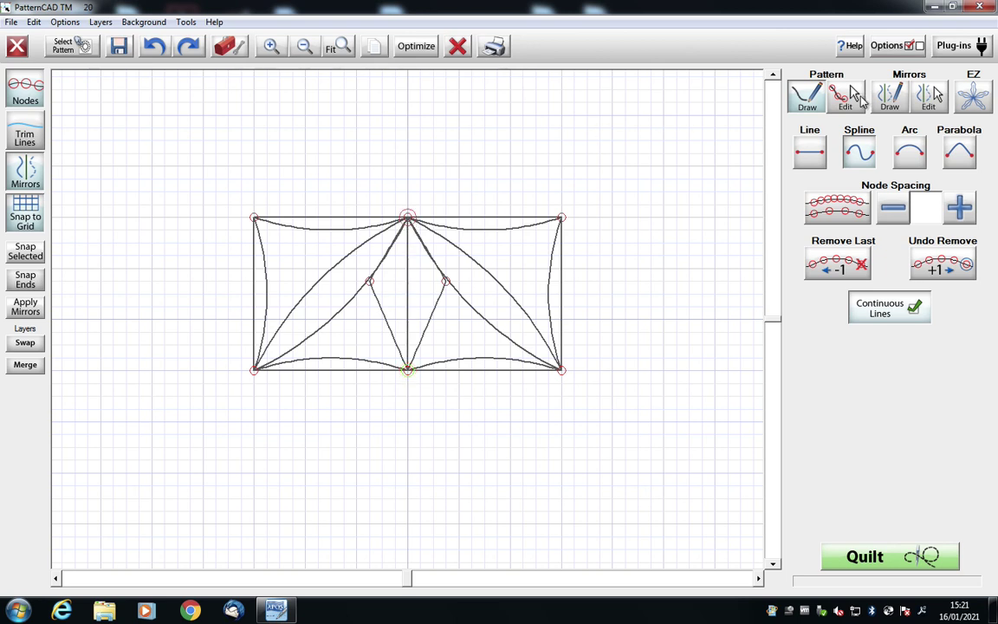
# Step: Select the kite's four nodes for editing and bend its lower-right edge inward with the spline handle nearest the bottom node
pyautogui.click(845, 97)
pyautogui.click(408, 218)
pyautogui.click(445, 280)
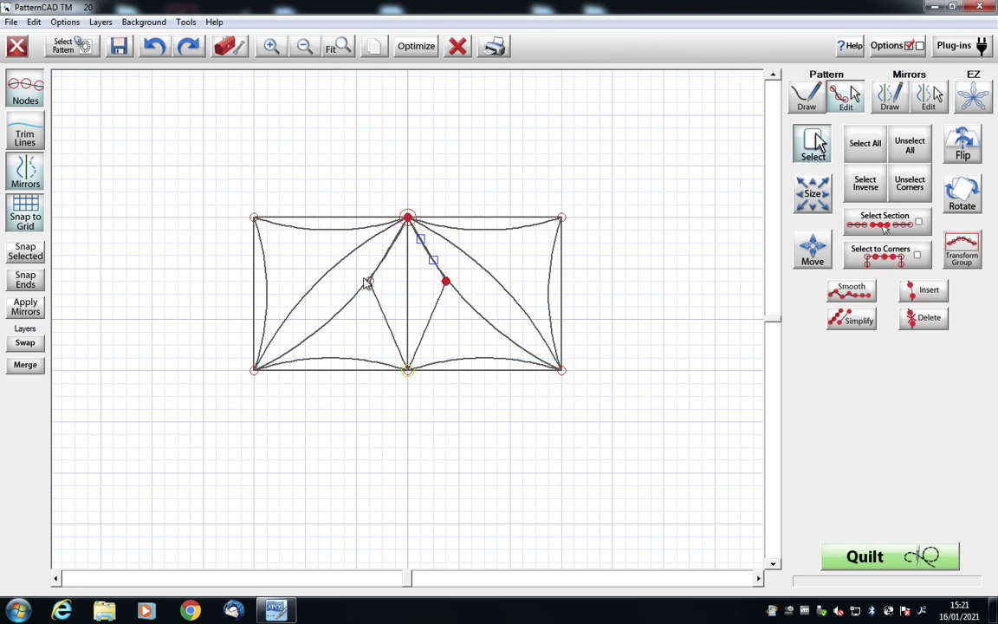
pyautogui.click(370, 281)
pyautogui.click(407, 371)
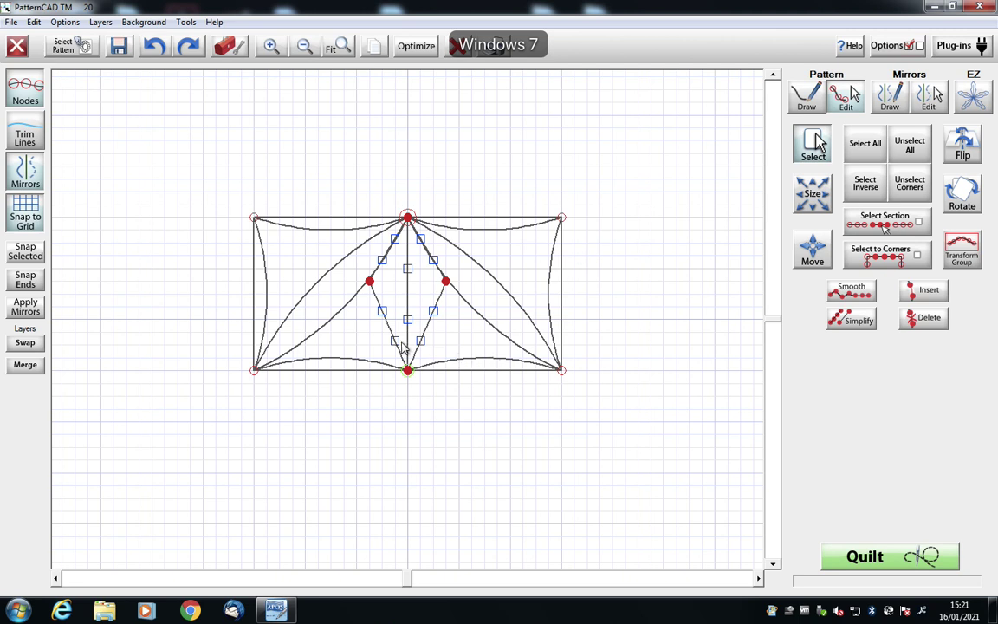
pyautogui.click(421, 340)
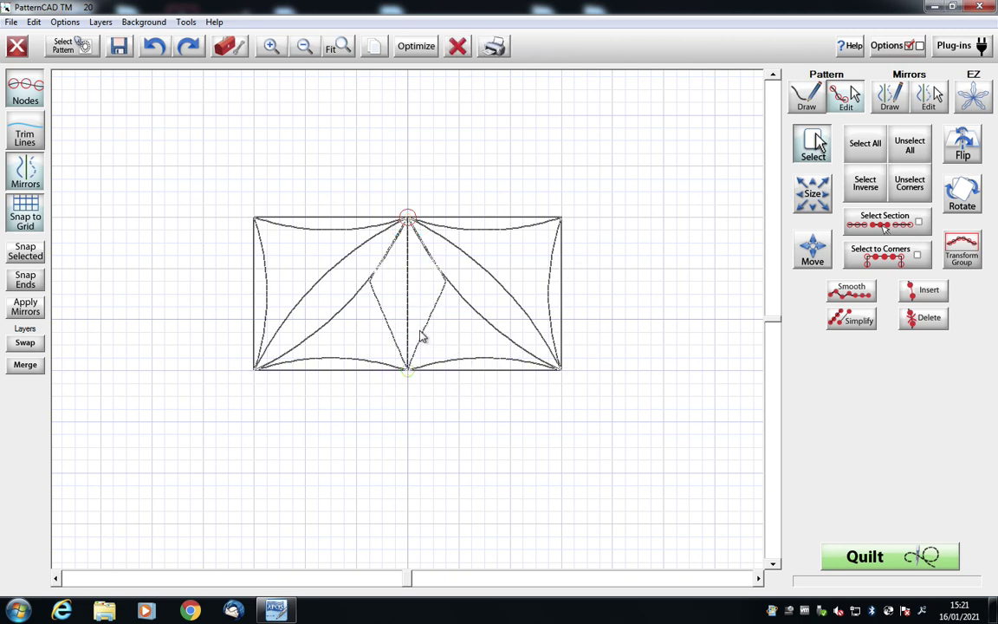
pyautogui.click(420, 334)
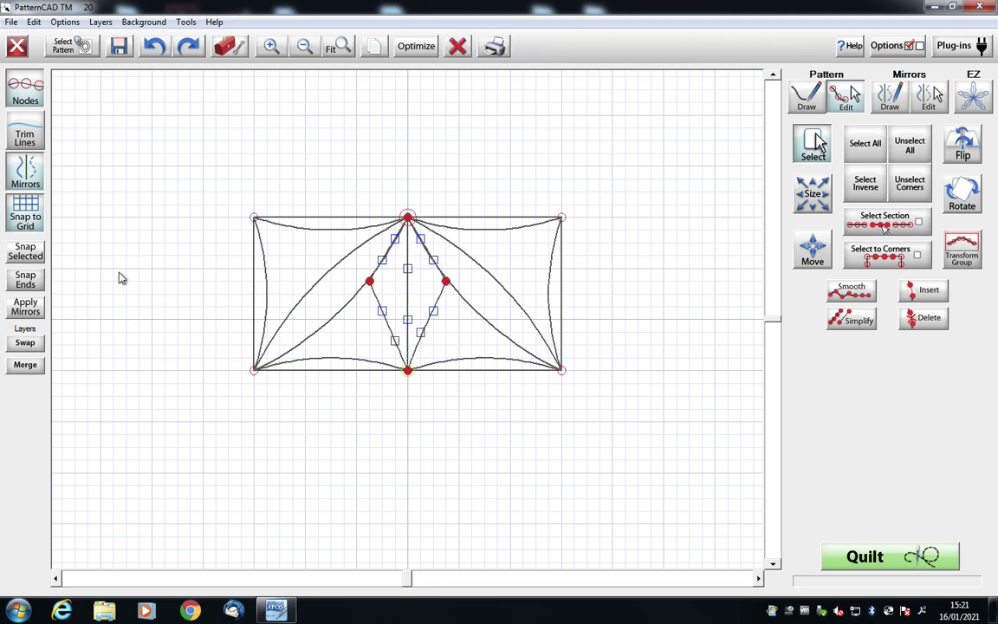
pyautogui.click(422, 334)
pyautogui.click(420, 331)
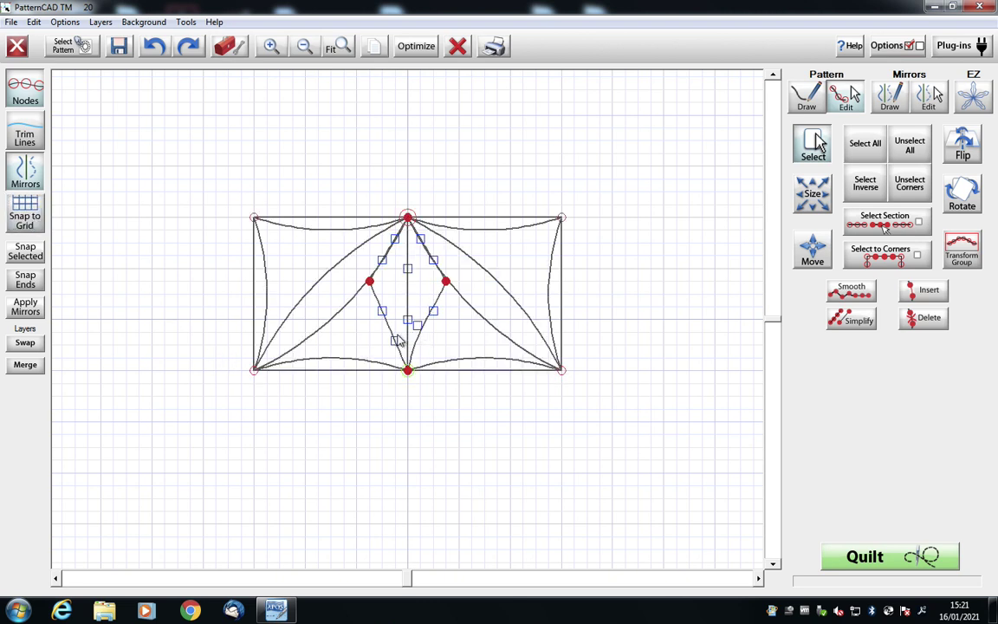
# Step: Bend the kite's lower-left edge inward with its lower spline handle and adjust the lower-right edge to match
pyautogui.click(358, 309)
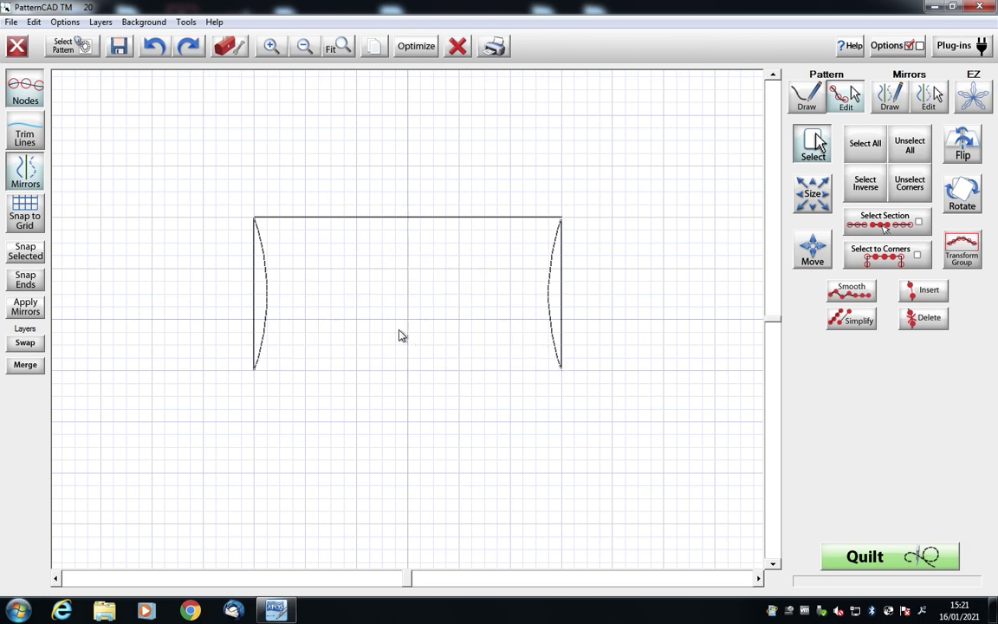
pyautogui.click(399, 342)
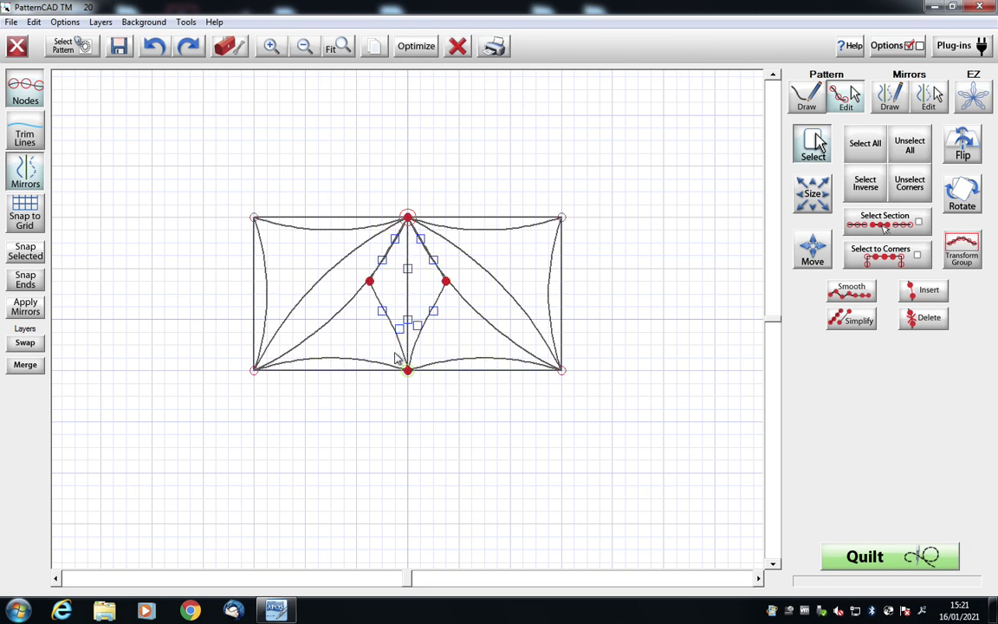
pyautogui.press('Delete')
pyautogui.hotkey('ctrl', 'z')
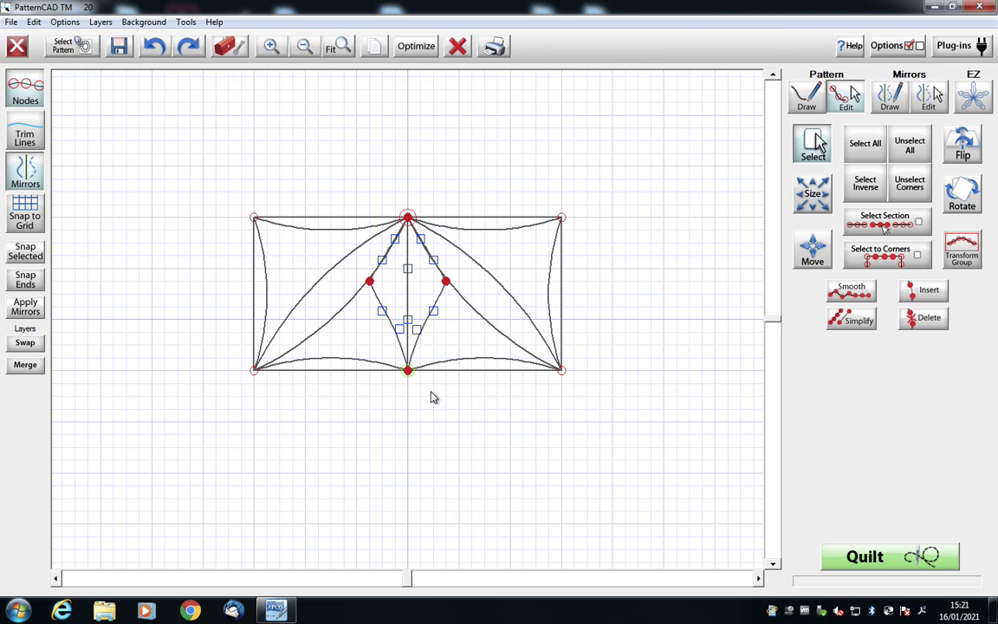
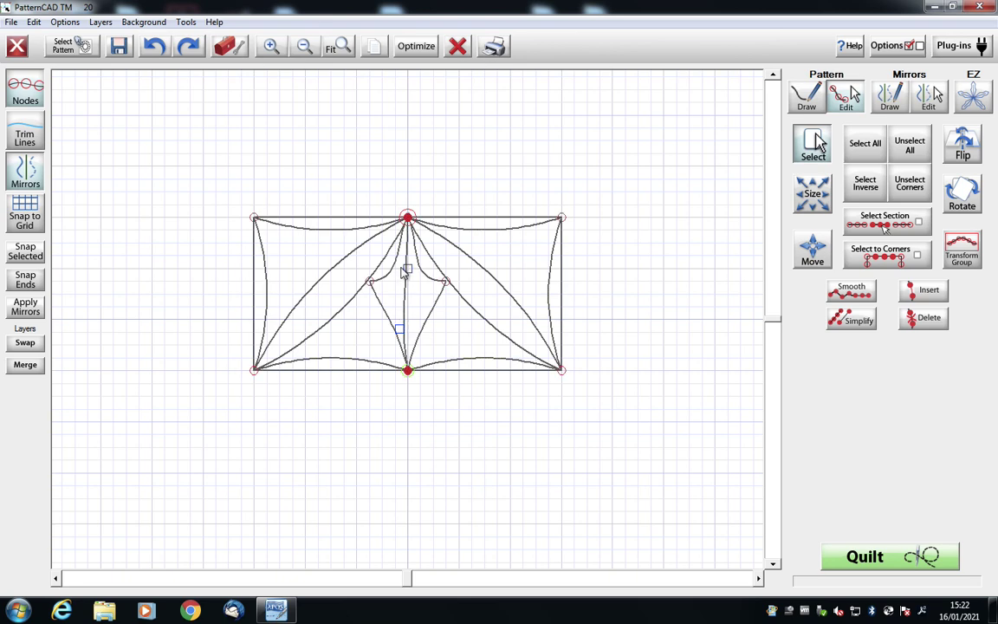
# Step: Shape the kite's vertical centre line into a gentle S-curve by offsetting its two spline handles to opposite sides
pyautogui.press('Delete')
pyautogui.hotkey('ctrl', 'z')
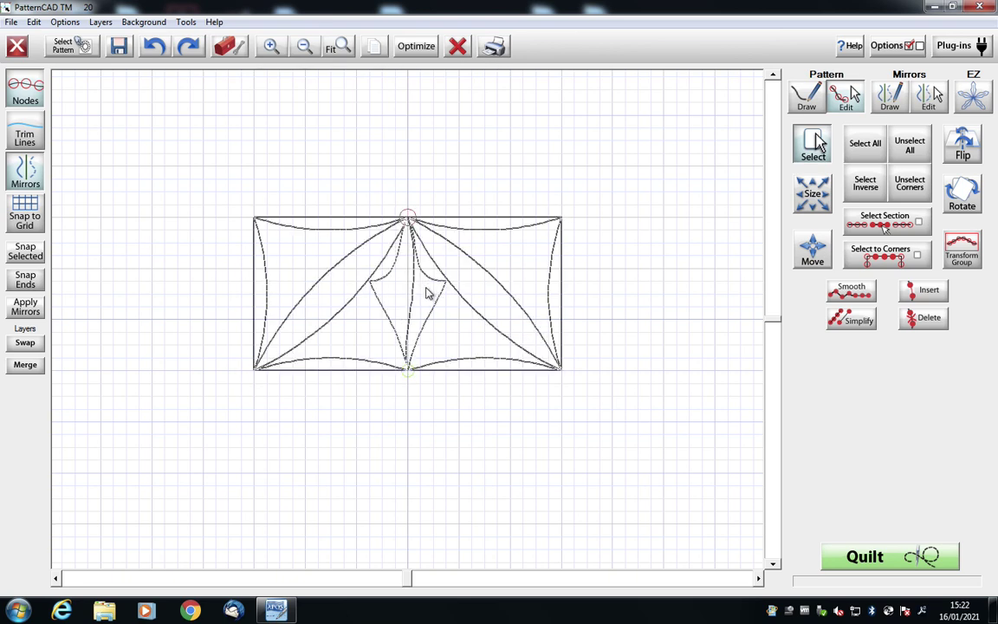
pyautogui.press('Delete')
pyautogui.hotkey('ctrl', 'z')
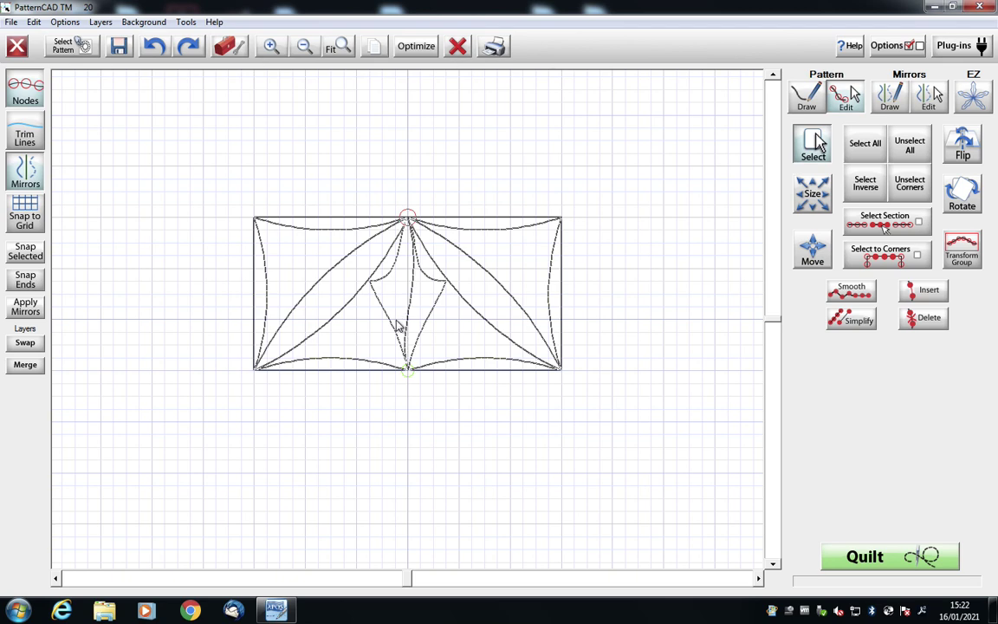
pyautogui.press('Delete')
pyautogui.hotkey('ctrl', 'z')
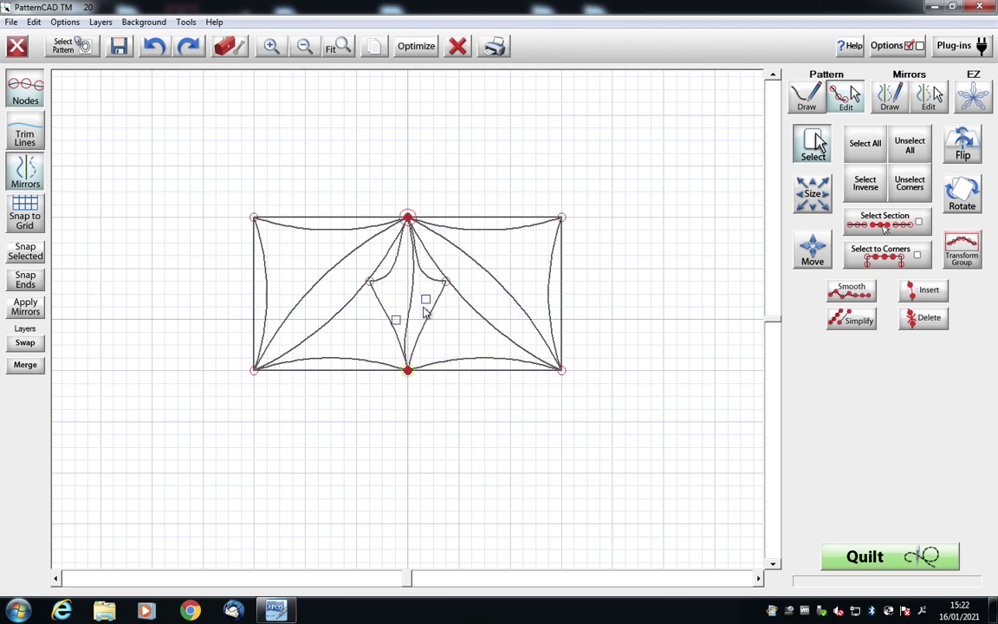
pyautogui.click(400, 329)
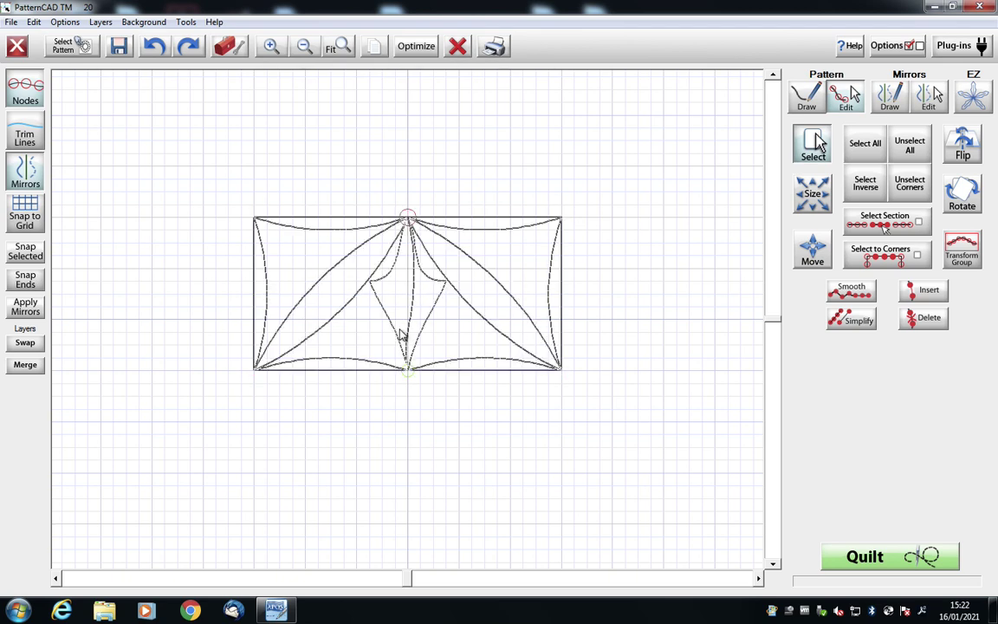
pyautogui.click(365, 300)
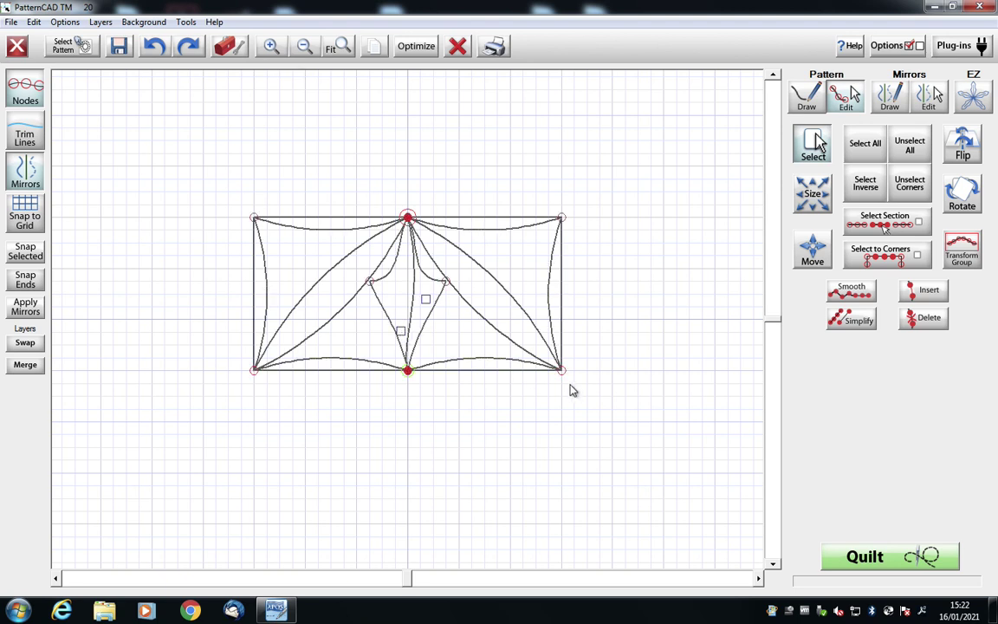
pyautogui.click(425, 300)
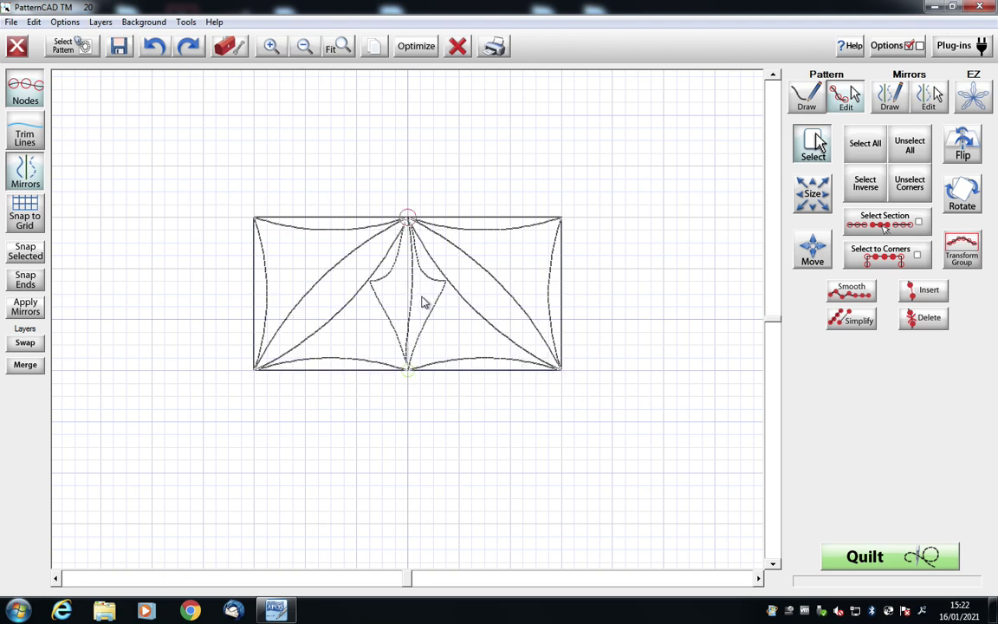
pyautogui.click(423, 300)
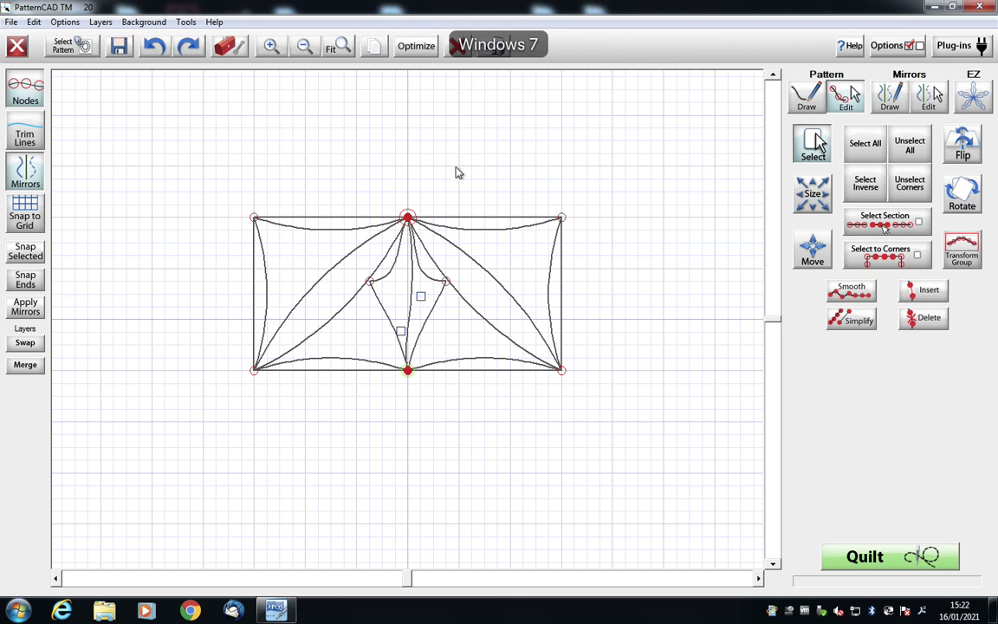
# Step: Clear the node selection and move the kite's right and left tip nodes exactly onto the inner leaf curves
pyautogui.click(905, 153)
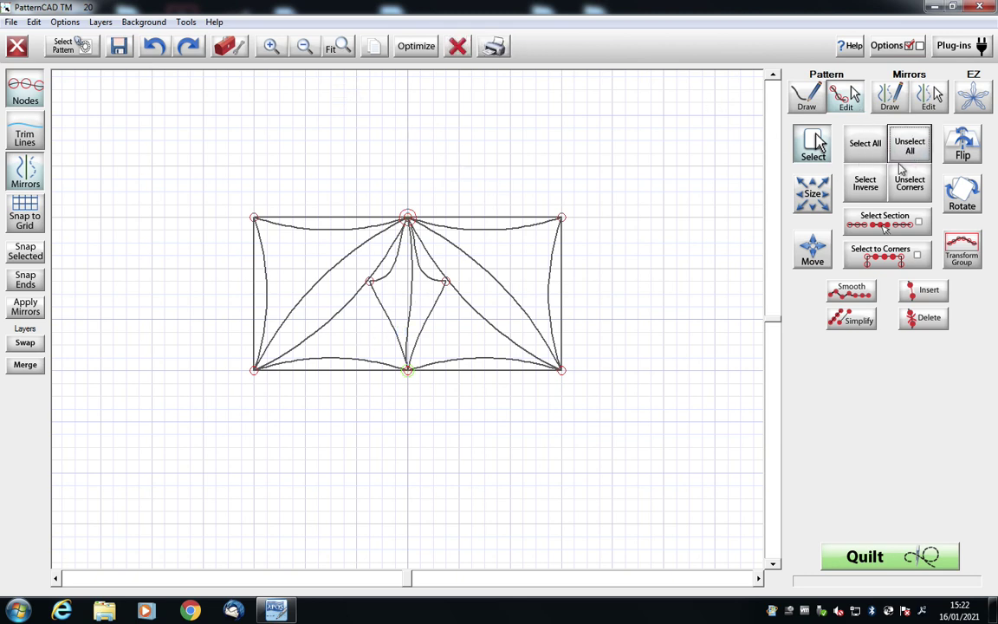
pyautogui.click(445, 282)
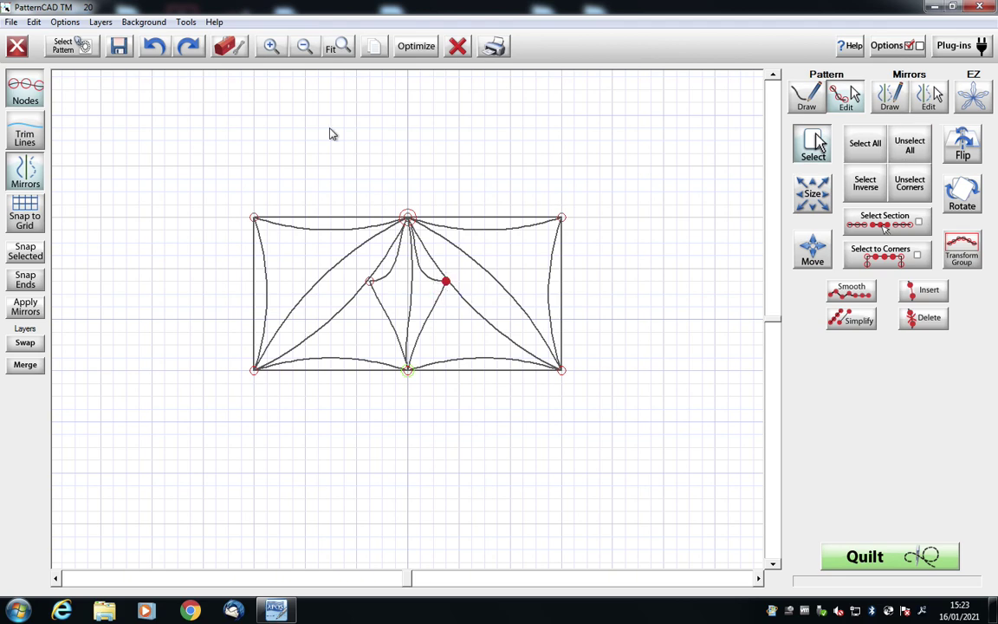
pyautogui.click(271, 48)
pyautogui.click(271, 47)
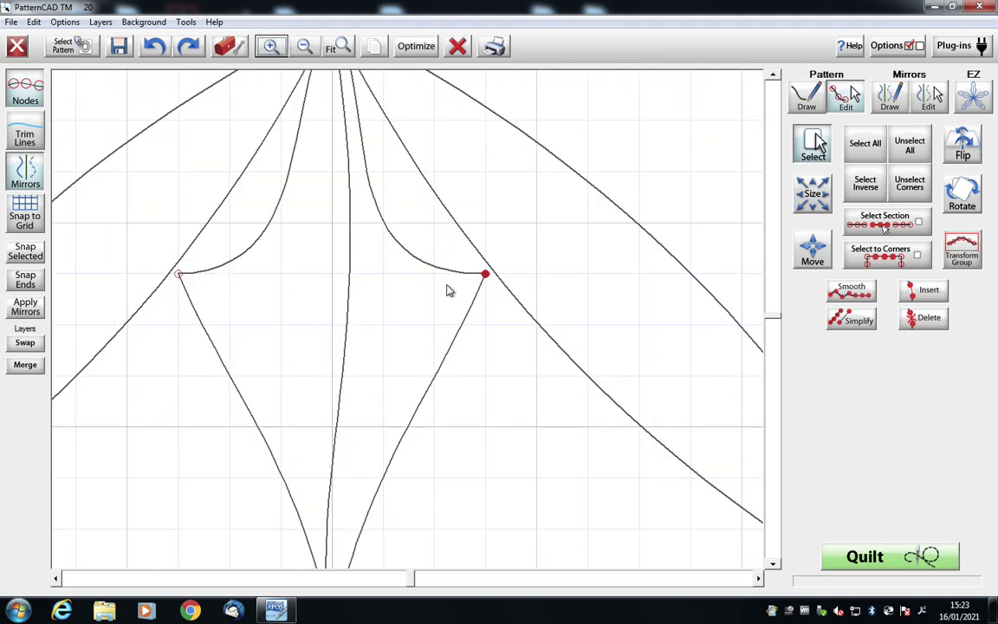
pyautogui.moveTo(487, 279)
pyautogui.mouseDown()
pyautogui.moveTo(498, 278)
pyautogui.moveTo(475, 262)
pyautogui.mouseUp()
pyautogui.moveTo(167, 264); pyautogui.dragTo(179, 285)
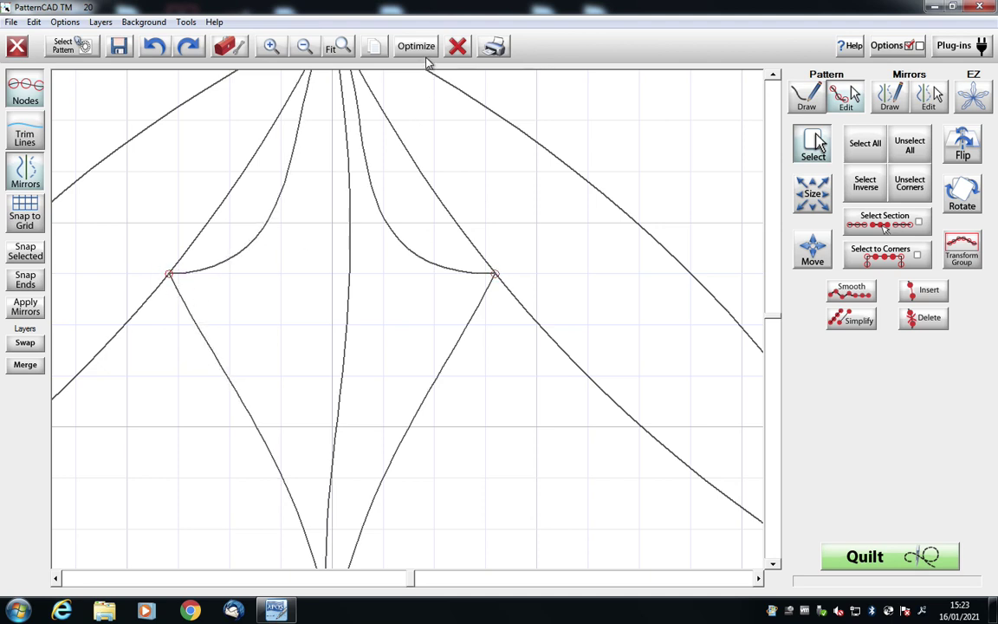
# Step: Optimize the pattern by removing all line breaks without connecting the first and last points, and accept the result
pyautogui.click(425, 54)
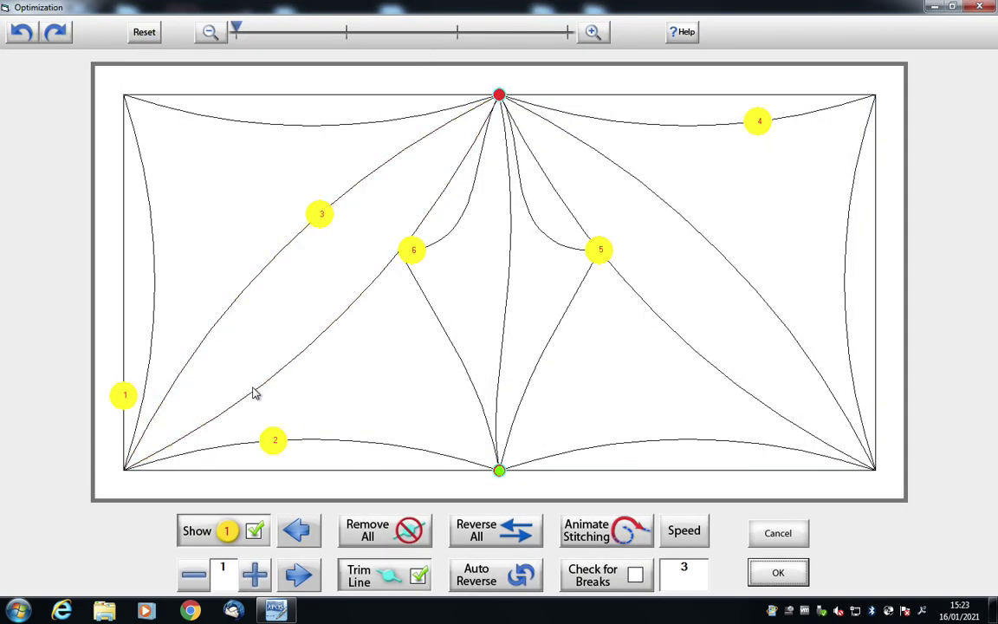
pyautogui.click(381, 534)
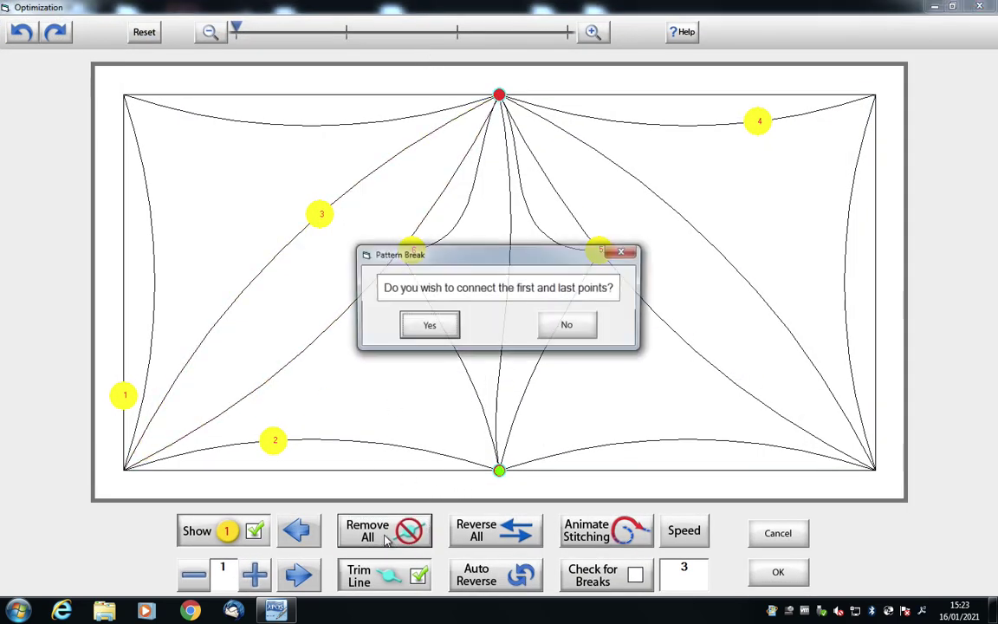
pyautogui.click(567, 327)
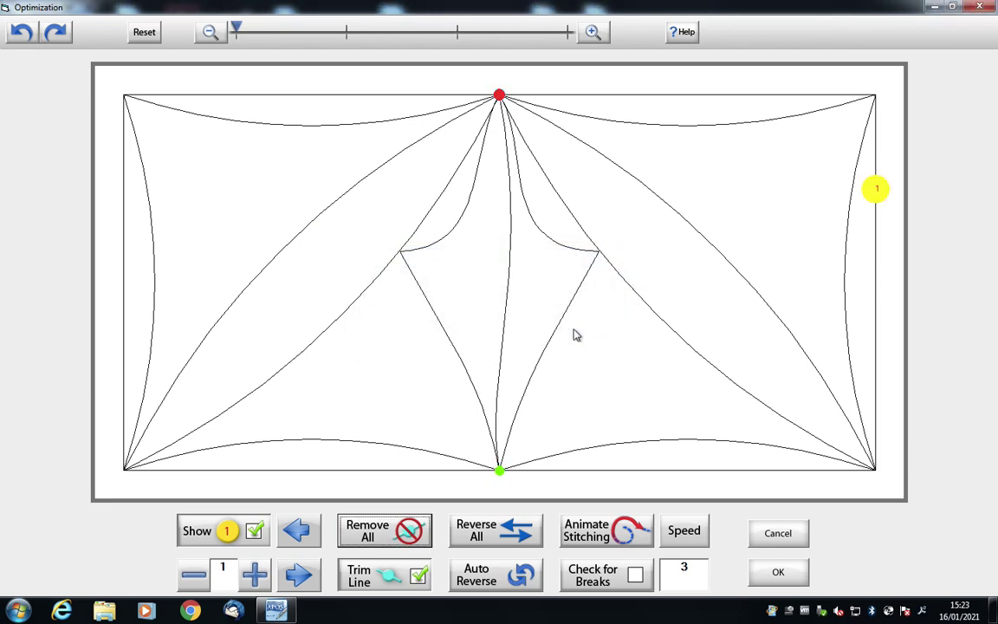
pyautogui.click(778, 573)
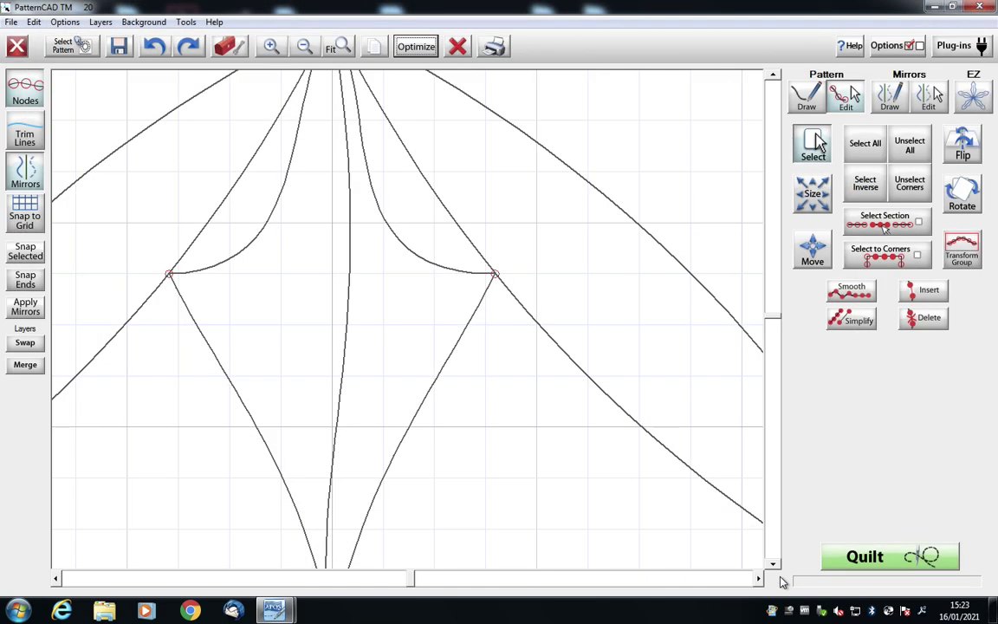
pyautogui.click(306, 47)
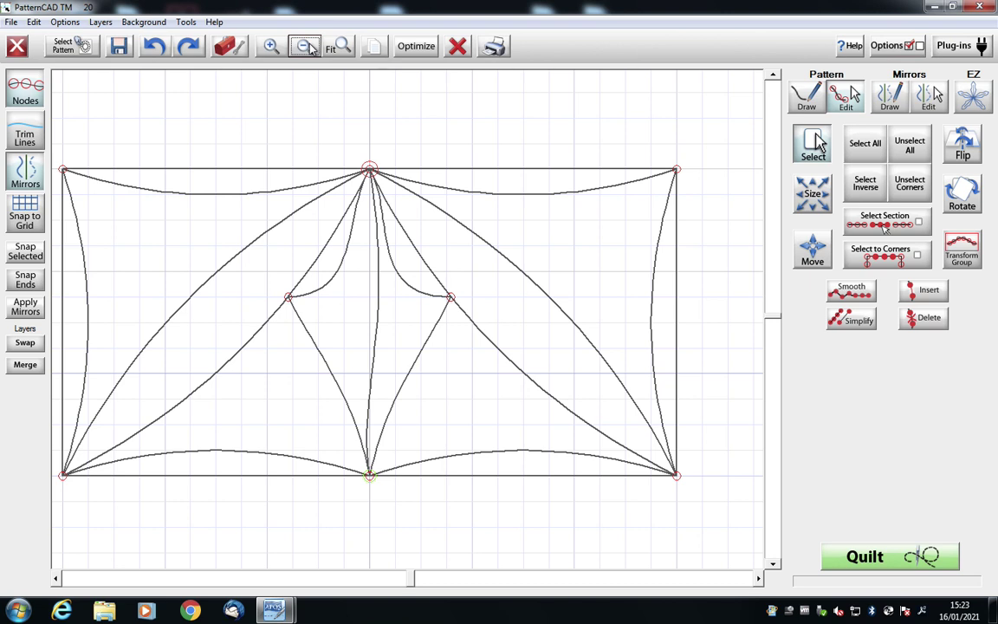
pyautogui.click(56, 579)
pyautogui.click(55, 578)
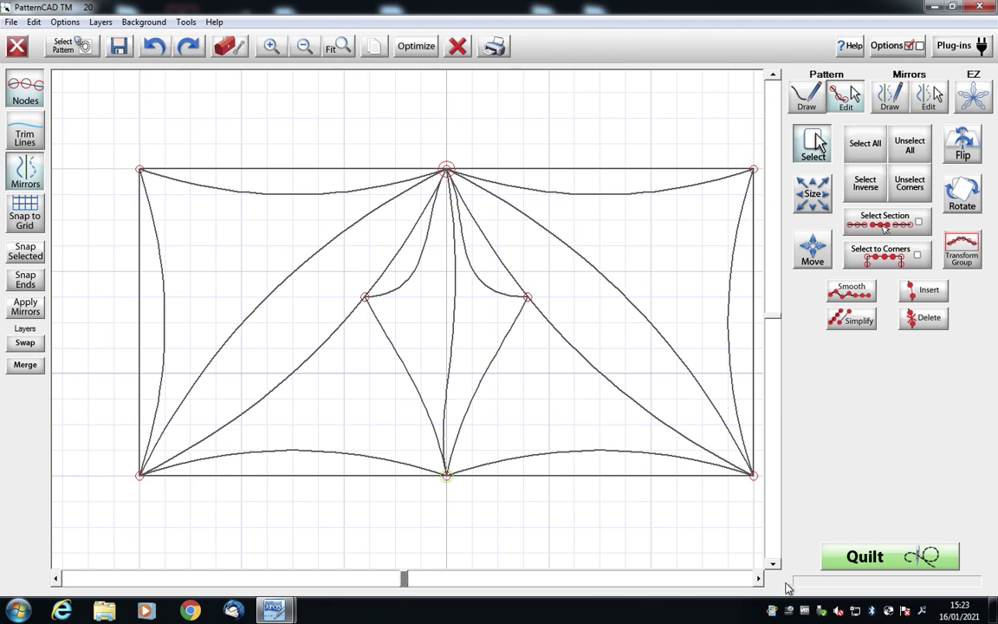
pyautogui.click(758, 578)
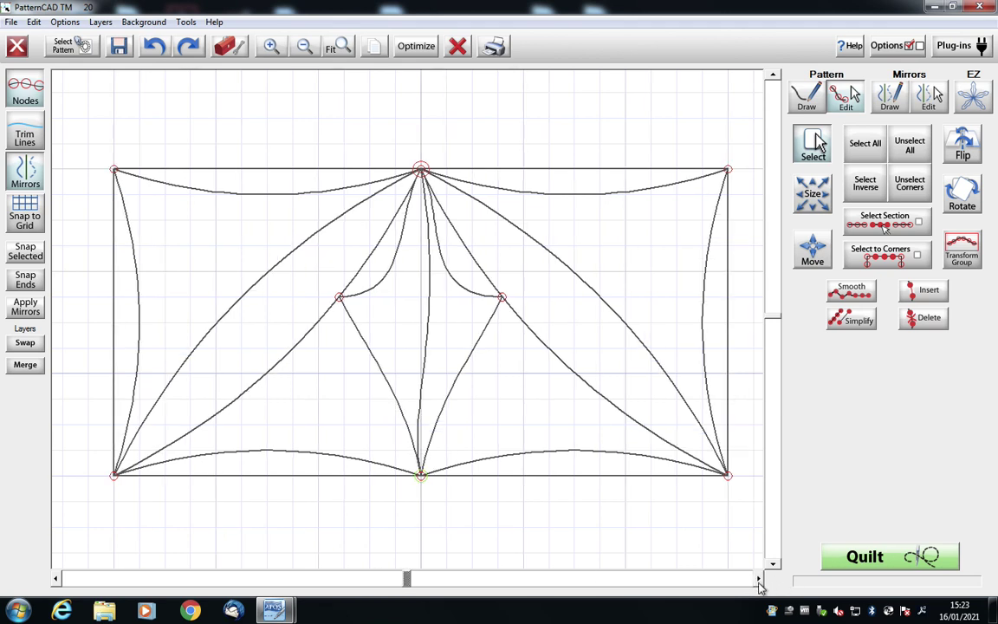